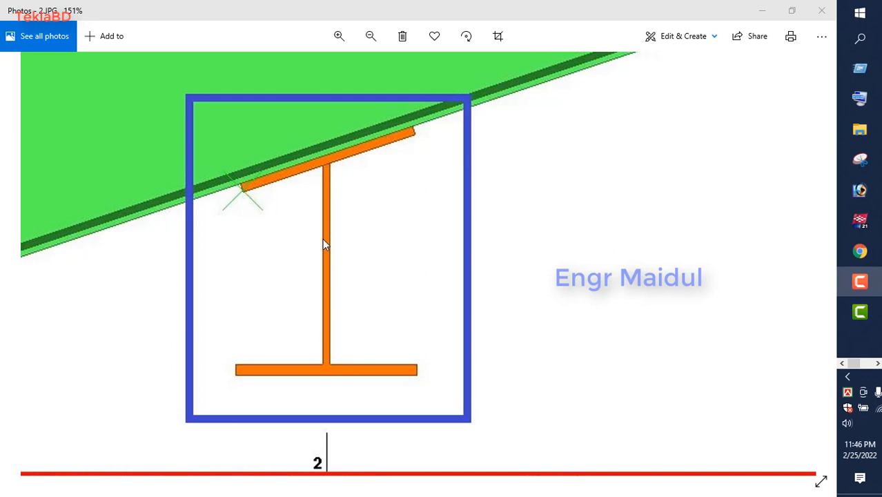
Switch to the browser and examine the header of the Tekla tutorial YouTube channel, including its name and Subscribe option
{"action": "left_click", "coordinate": [860, 222]}
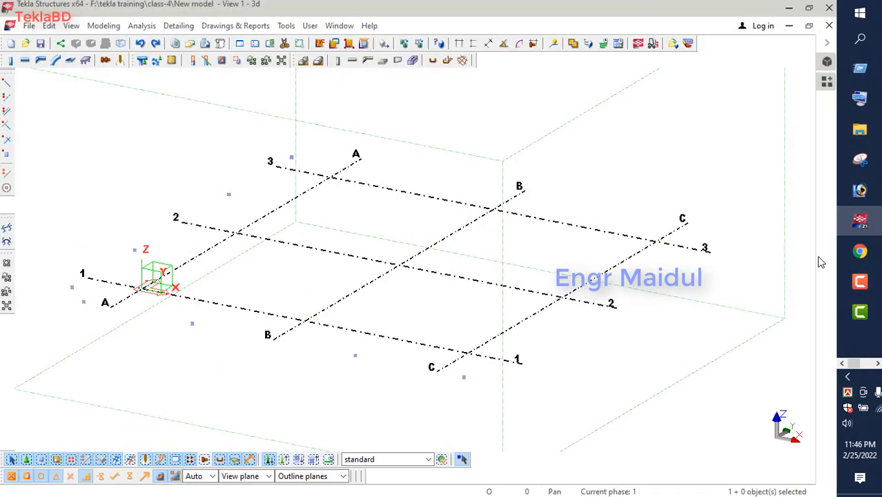
{"action": "left_click", "coordinate": [860, 251]}
{"action": "mouse_move", "coordinate": [392, 274]}
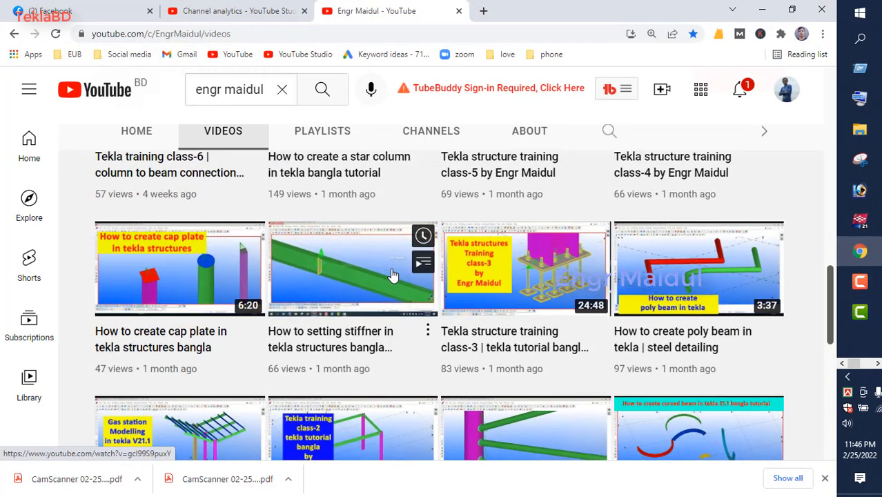
{"action": "scroll", "coordinate": [391, 275], "scroll_direction": "up", "scroll_amount": 15}
{"action": "scroll", "coordinate": [391, 274], "scroll_direction": "down", "scroll_amount": 2}
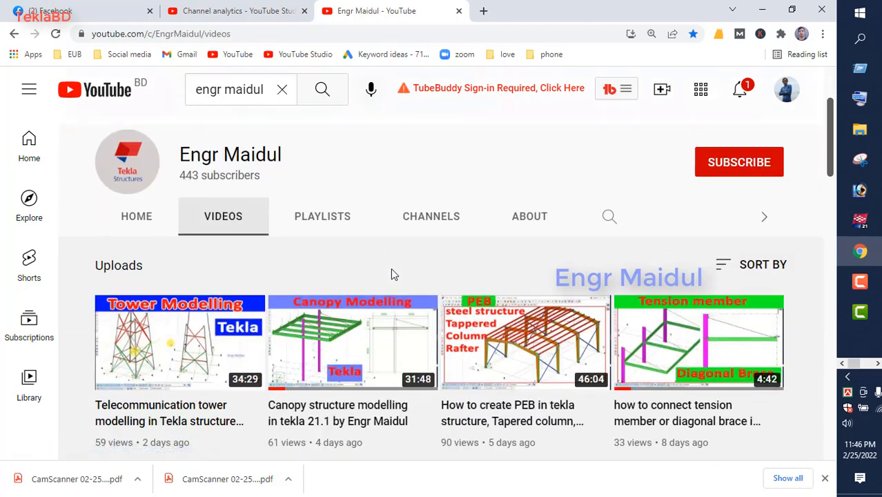
{"action": "scroll", "coordinate": [764, 236], "scroll_direction": "up", "scroll_amount": 2}
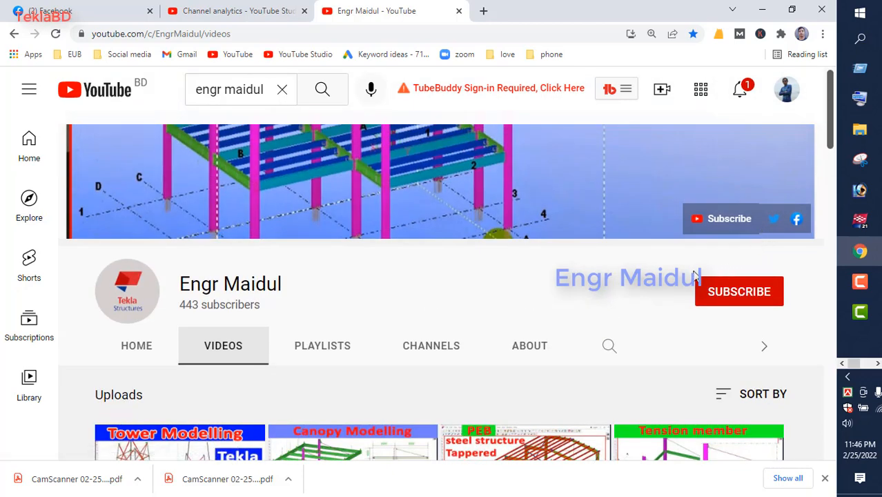
{"action": "mouse_move", "coordinate": [666, 267]}
{"action": "left_mouse_down"}
{"action": "mouse_move", "coordinate": [786, 334]}
{"action": "mouse_move", "coordinate": [796, 331]}
{"action": "left_mouse_up"}
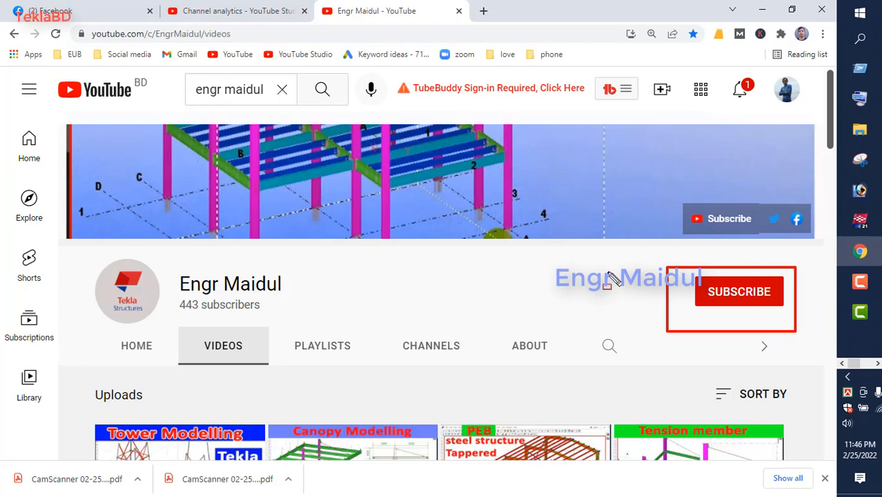
{"action": "scroll", "coordinate": [526, 262], "scroll_direction": "down", "scroll_amount": 1}
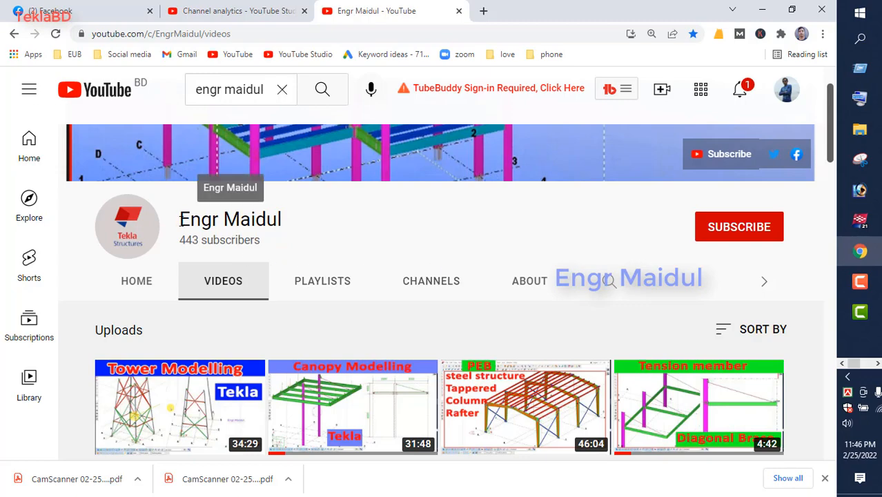
{"action": "left_click_drag", "start_coordinate": [179, 220], "coordinate": [286, 229]}
{"action": "left_click", "coordinate": [287, 251]}
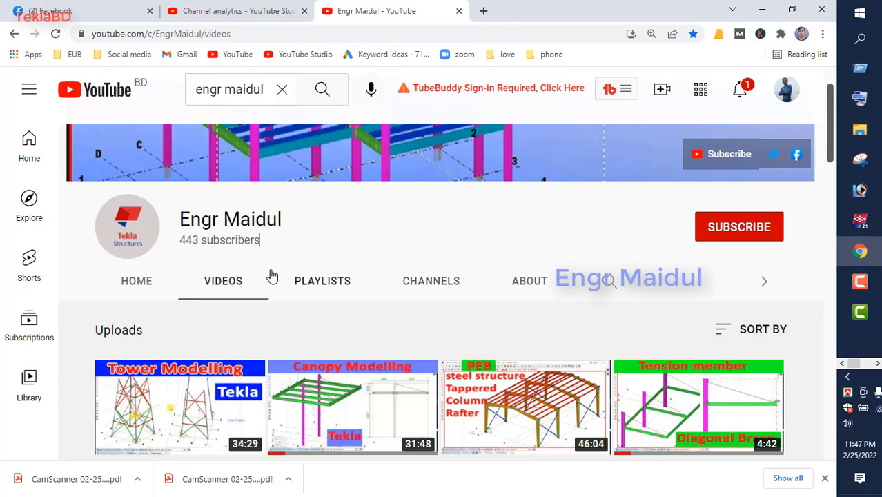
Look through the uploaded Tekla training videos on the channel page and return to its beginning
{"action": "scroll", "coordinate": [276, 269], "scroll_direction": "down", "scroll_amount": 5}
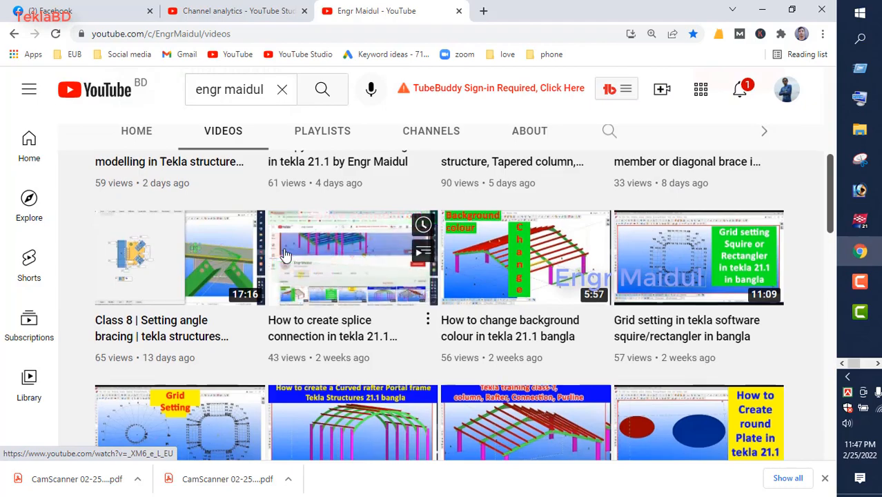
{"action": "scroll", "coordinate": [285, 255], "scroll_direction": "down", "scroll_amount": 7}
{"action": "scroll", "coordinate": [285, 254], "scroll_direction": "down", "scroll_amount": 8}
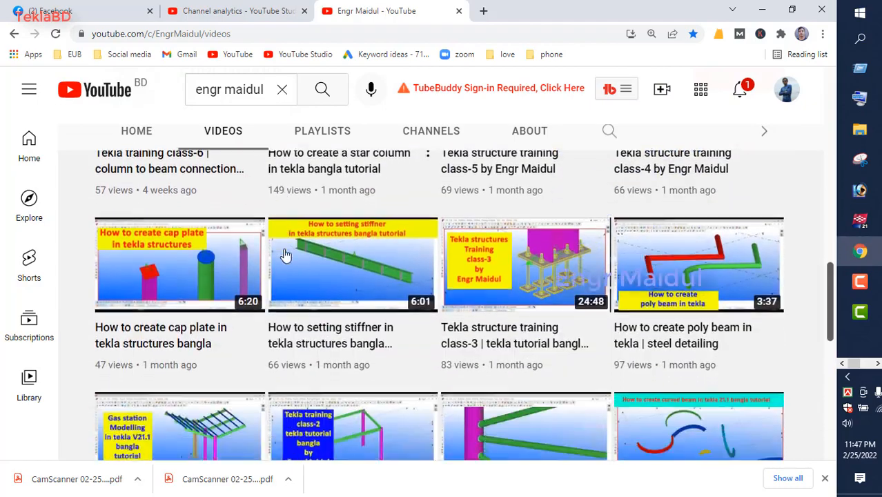
{"action": "scroll", "coordinate": [285, 254], "scroll_direction": "up", "scroll_amount": 12}
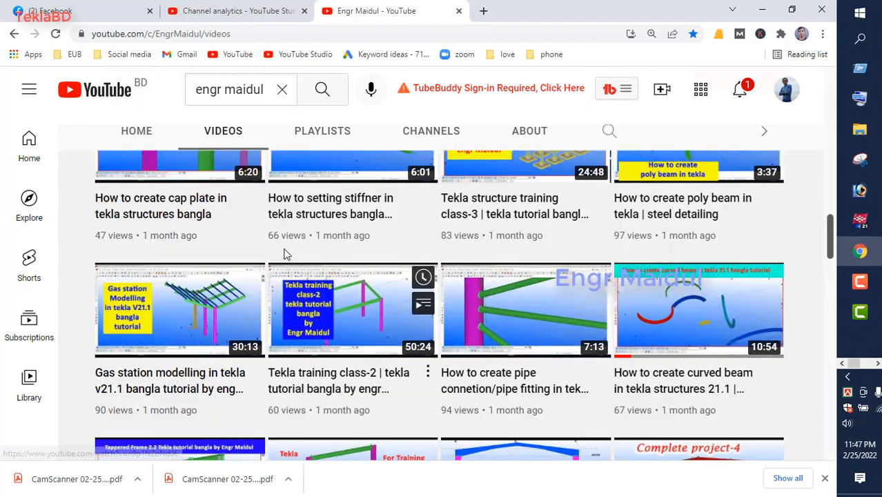
{"action": "scroll", "coordinate": [285, 255], "scroll_direction": "up", "scroll_amount": 5}
{"action": "scroll", "coordinate": [285, 256], "scroll_direction": "up", "scroll_amount": 5}
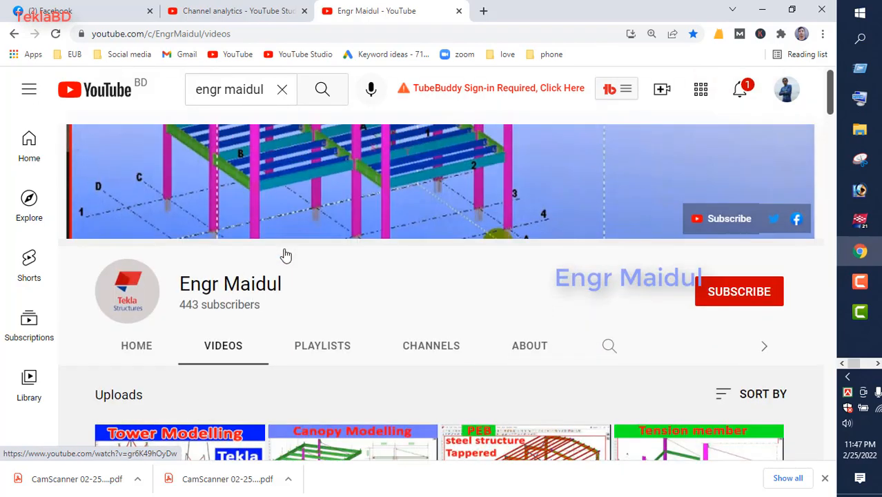
{"action": "scroll", "coordinate": [285, 256], "scroll_direction": "down", "scroll_amount": 2}
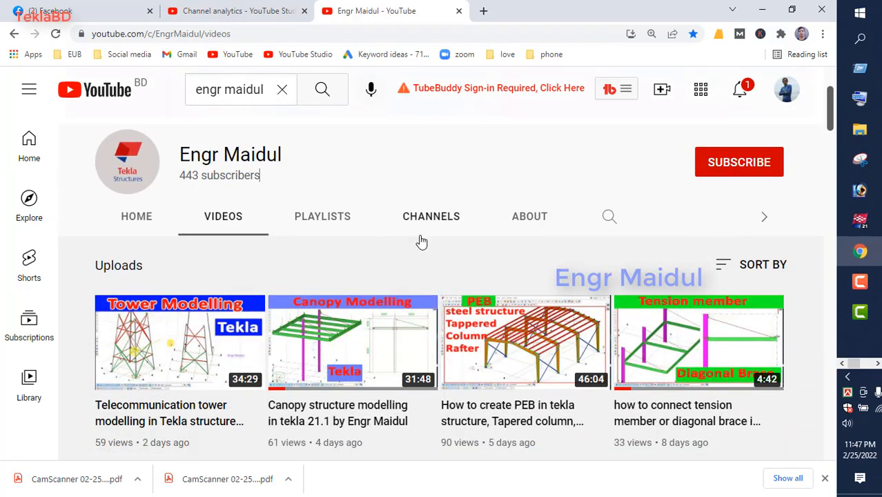
Switch to Tekla Structures and change from the 3D view to the grid line 2 elevation view
{"action": "left_click", "coordinate": [860, 221]}
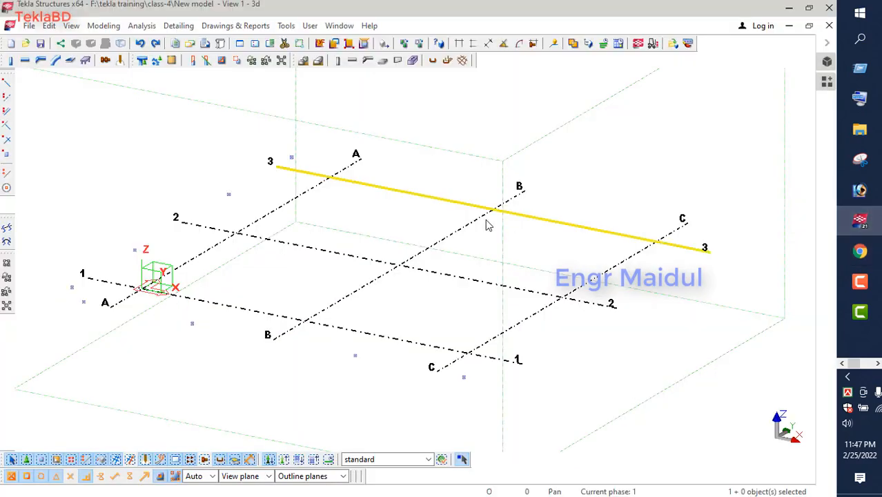
{"action": "scroll", "coordinate": [402, 208], "scroll_direction": "down", "scroll_amount": 2}
{"action": "scroll", "coordinate": [352, 288], "scroll_direction": "up", "scroll_amount": 4}
{"action": "scroll", "coordinate": [365, 274], "scroll_direction": "down", "scroll_amount": 2}
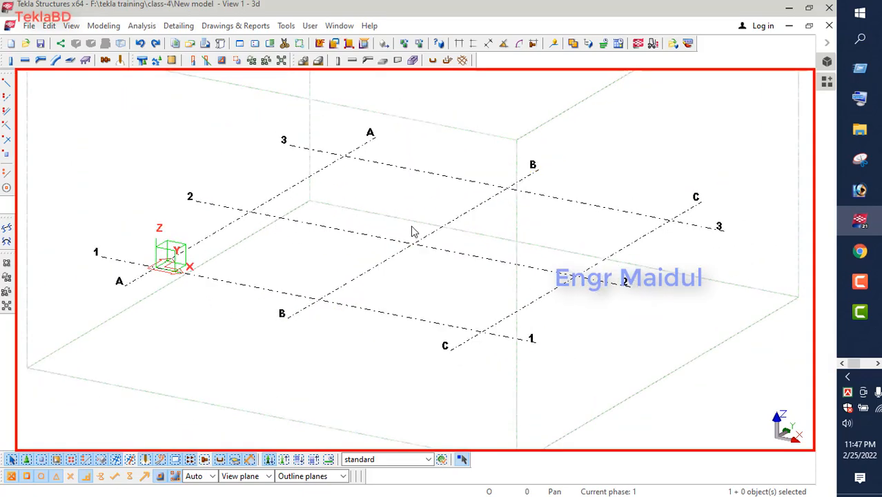
{"action": "right_click", "coordinate": [390, 197]}
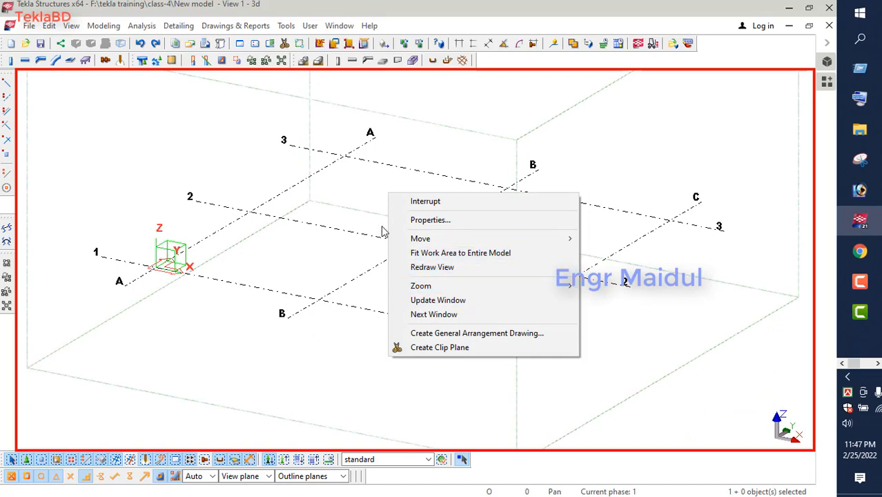
{"action": "left_click", "coordinate": [438, 314]}
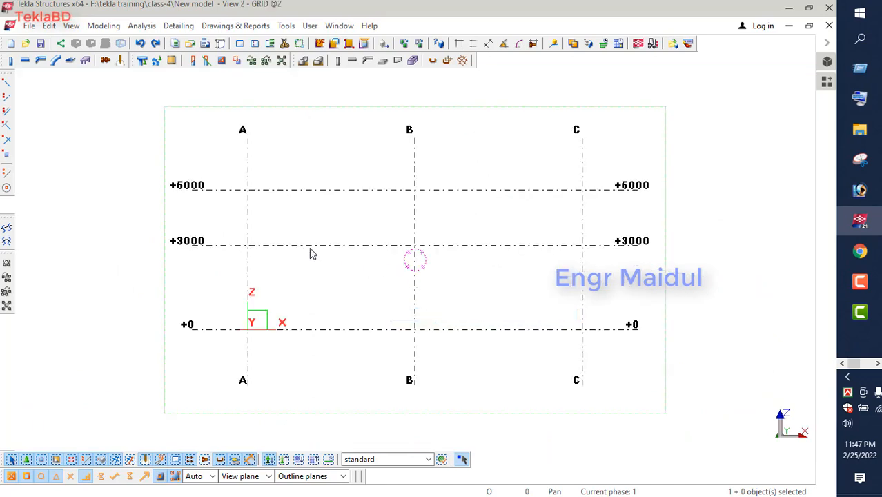
Create a sloped beam from level +3000 midway between grids A and B to level +5000 midway between grids B and C
{"action": "scroll", "coordinate": [309, 253], "scroll_direction": "up", "scroll_amount": 2}
{"action": "scroll", "coordinate": [318, 246], "scroll_direction": "down", "scroll_amount": 1}
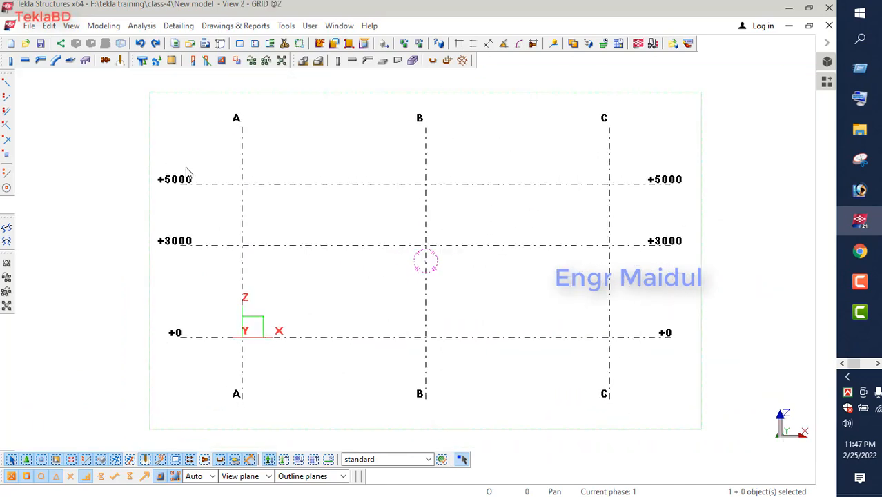
{"action": "left_click", "coordinate": [26, 60]}
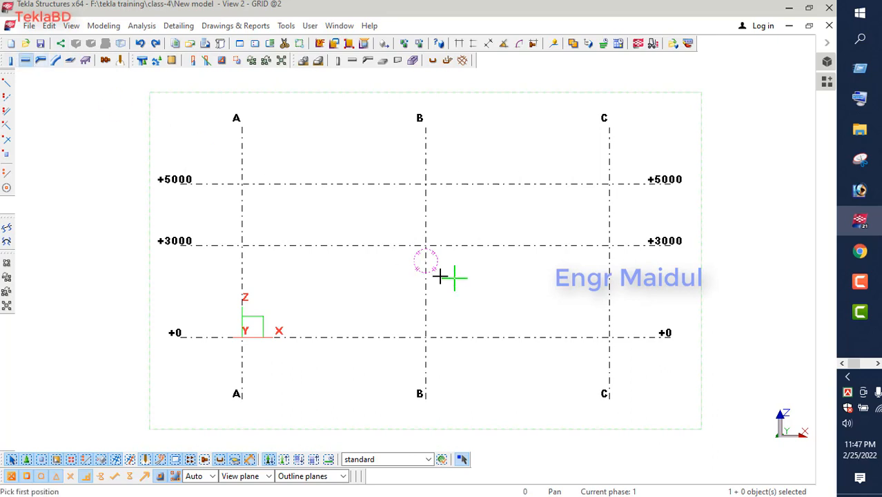
{"action": "left_click", "coordinate": [333, 245]}
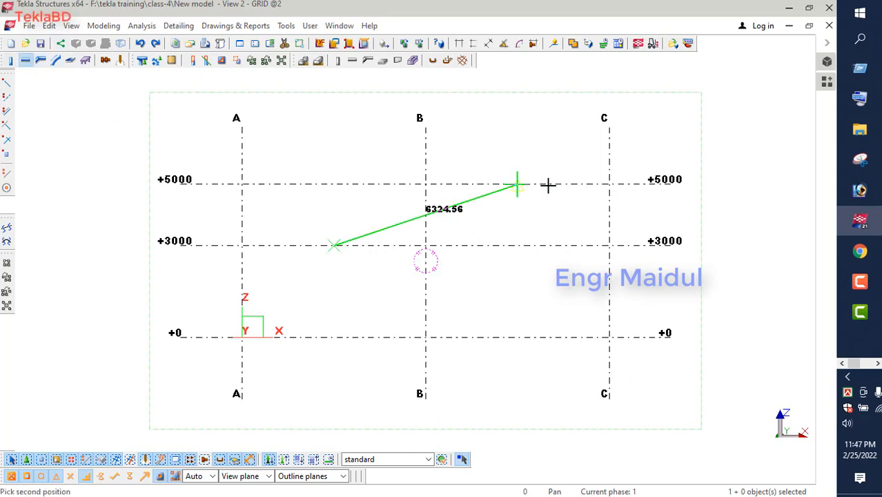
{"action": "left_click", "coordinate": [519, 183]}
{"action": "right_click", "coordinate": [492, 163]}
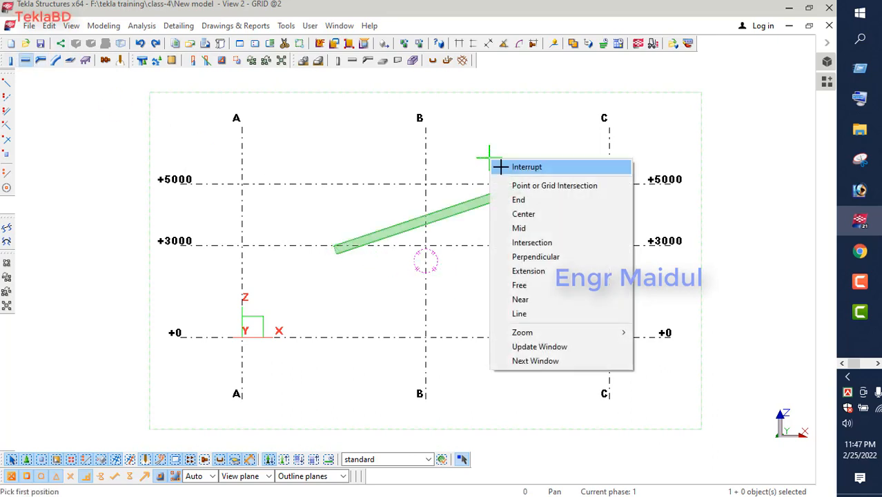
{"action": "left_click", "coordinate": [526, 166]}
Copy the sloped beam from grid line 2 to grid line 1, picking the copy points in the 3D view
{"action": "scroll", "coordinate": [395, 232], "scroll_direction": "up", "scroll_amount": 5}
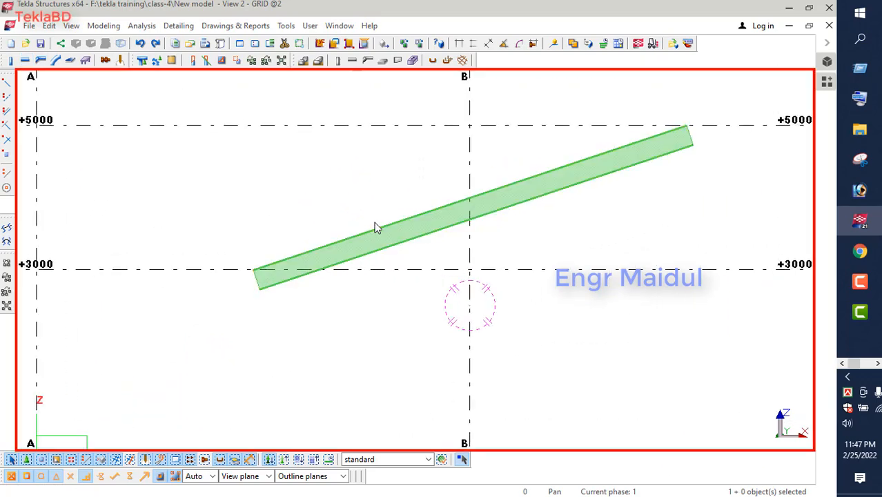
{"action": "left_click", "coordinate": [376, 229]}
{"action": "right_click", "coordinate": [353, 183]}
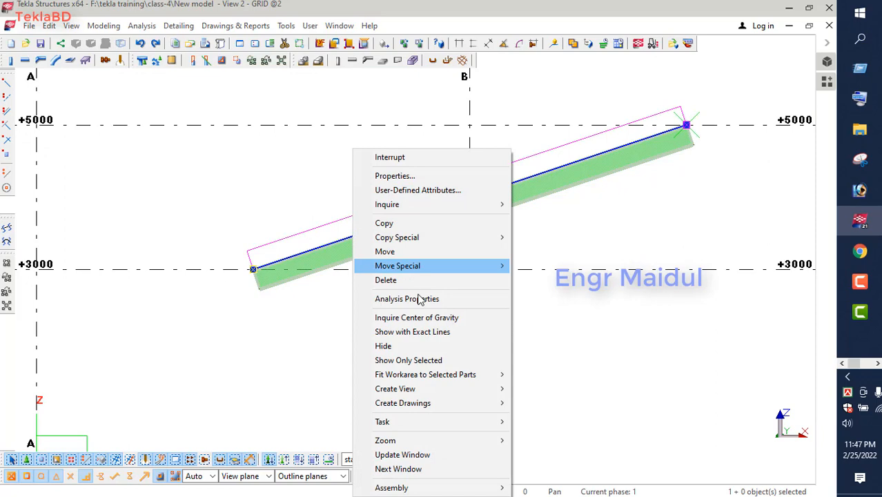
{"action": "left_click", "coordinate": [414, 224]}
{"action": "scroll", "coordinate": [334, 213], "scroll_direction": "down", "scroll_amount": 2}
{"action": "right_click", "coordinate": [313, 203]}
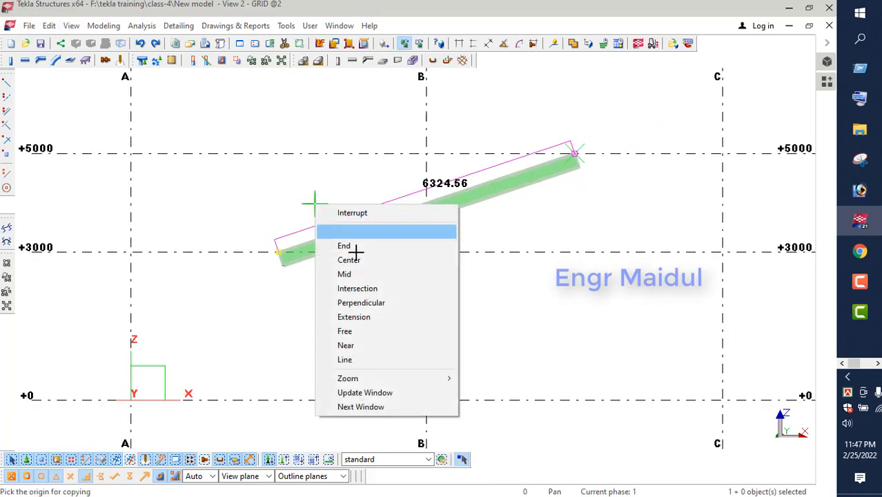
{"action": "left_click", "coordinate": [383, 407]}
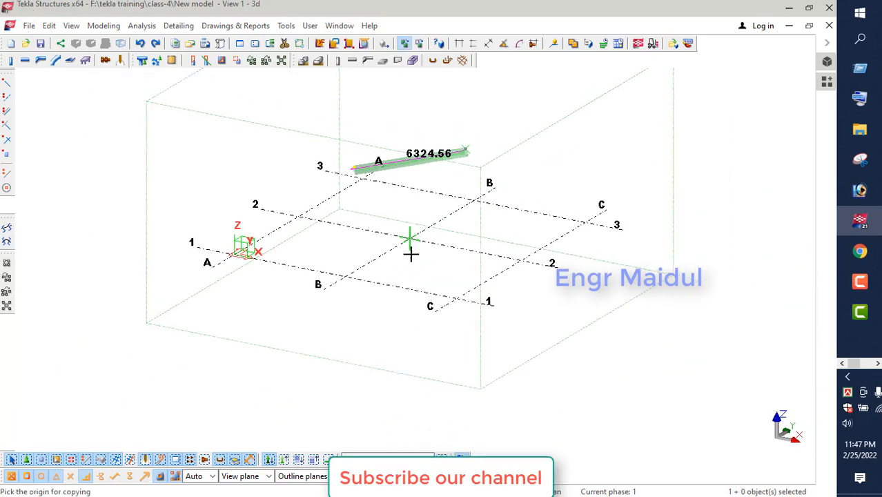
{"action": "middle_click_drag", "start_coordinate": [410, 254], "coordinate": [370, 284], "text": "ctrl"}
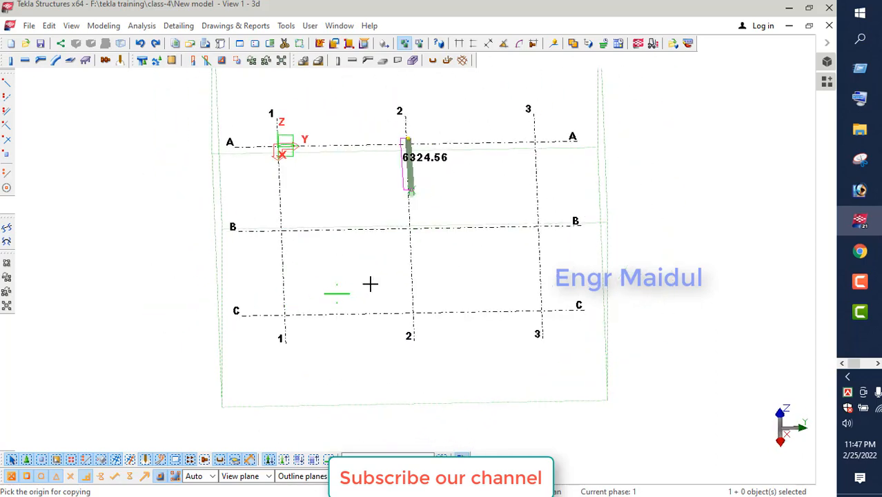
{"action": "left_click", "coordinate": [411, 272]}
{"action": "left_click", "coordinate": [282, 275]}
{"action": "right_click", "coordinate": [329, 251]}
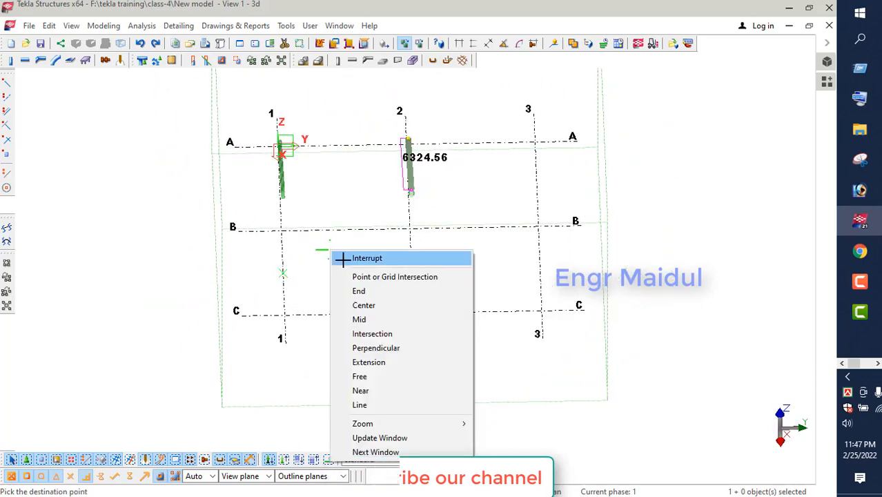
{"action": "left_click", "coordinate": [342, 258]}
{"action": "scroll", "coordinate": [325, 267], "scroll_direction": "down", "scroll_amount": 2}
Return to the grid line 2 elevation view and inspect the sloped beam in 3D and in plane projection
{"action": "right_click", "coordinate": [320, 258]}
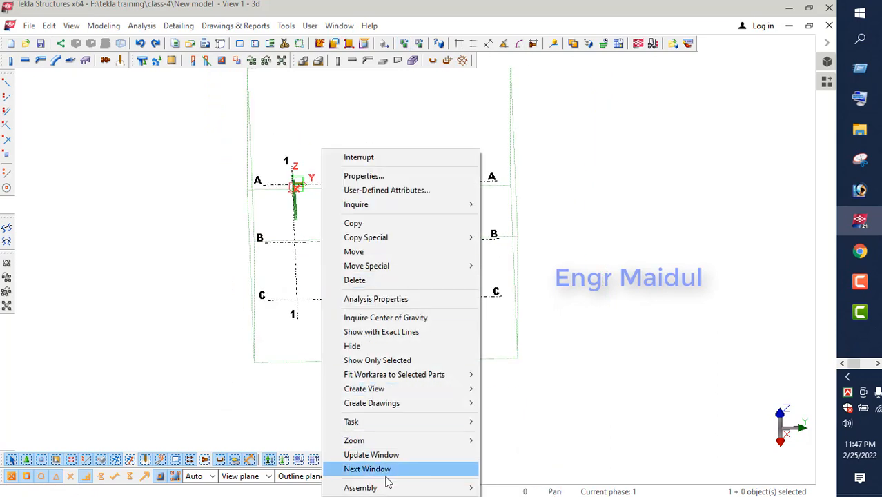
{"action": "left_click", "coordinate": [388, 475]}
{"action": "scroll", "coordinate": [453, 213], "scroll_direction": "up", "scroll_amount": 4}
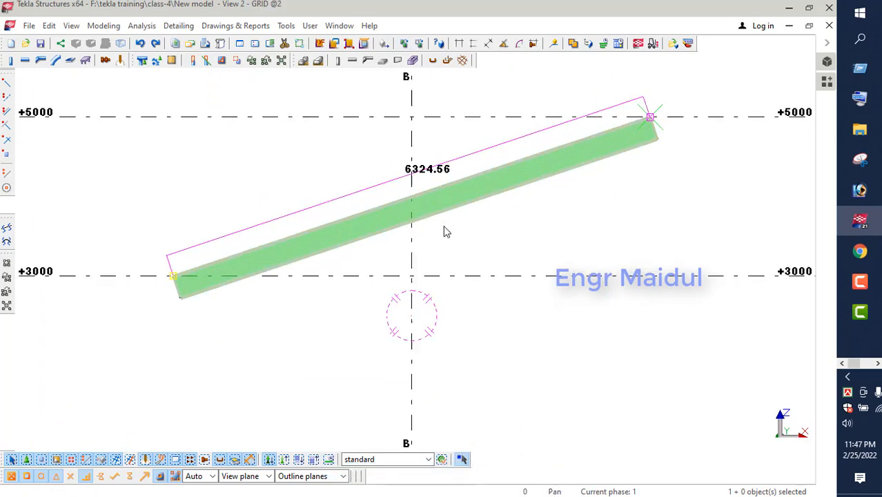
{"action": "scroll", "coordinate": [404, 298], "scroll_direction": "down", "scroll_amount": 6}
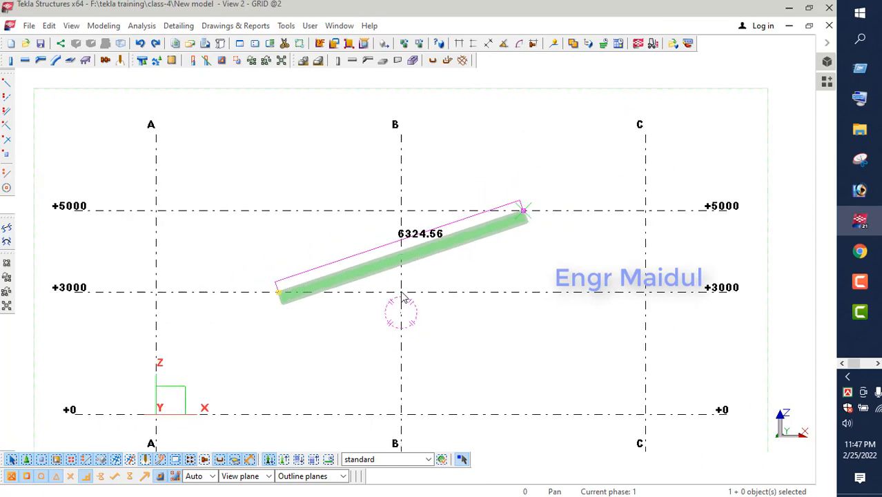
{"action": "middle_click_drag", "start_coordinate": [426, 275], "coordinate": [378, 304], "text": "ctrl"}
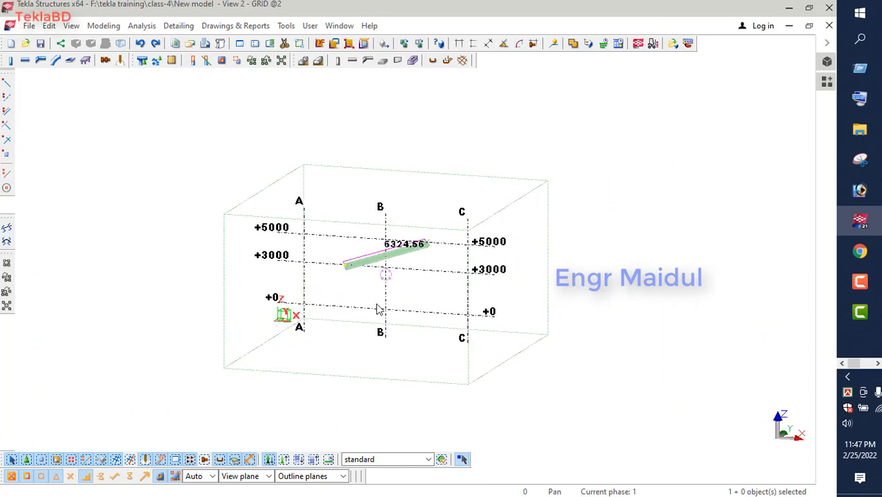
{"action": "key", "text": "ctrl+p"}
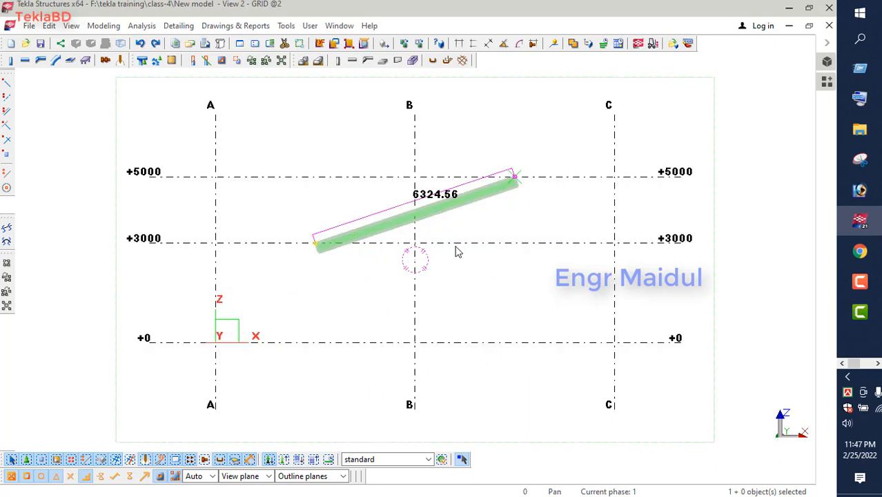
{"action": "right_click", "coordinate": [462, 275]}
{"action": "mouse_move", "coordinate": [501, 390]}
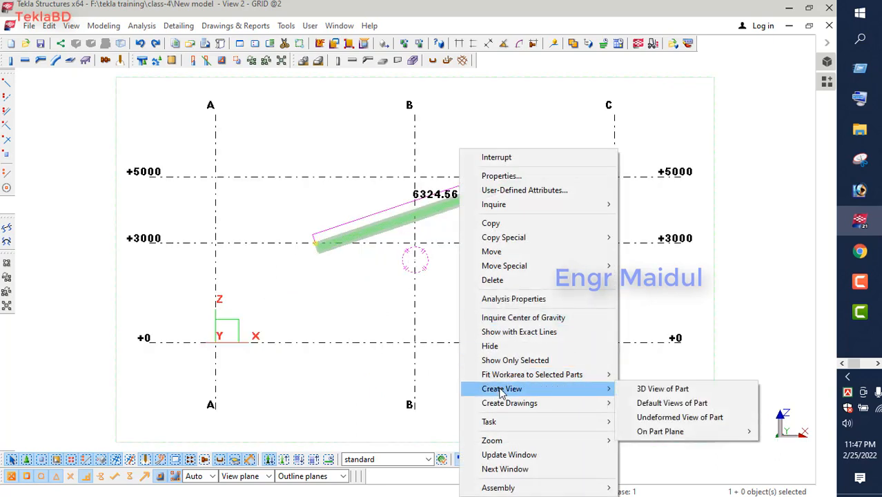
{"action": "left_click", "coordinate": [388, 308]}
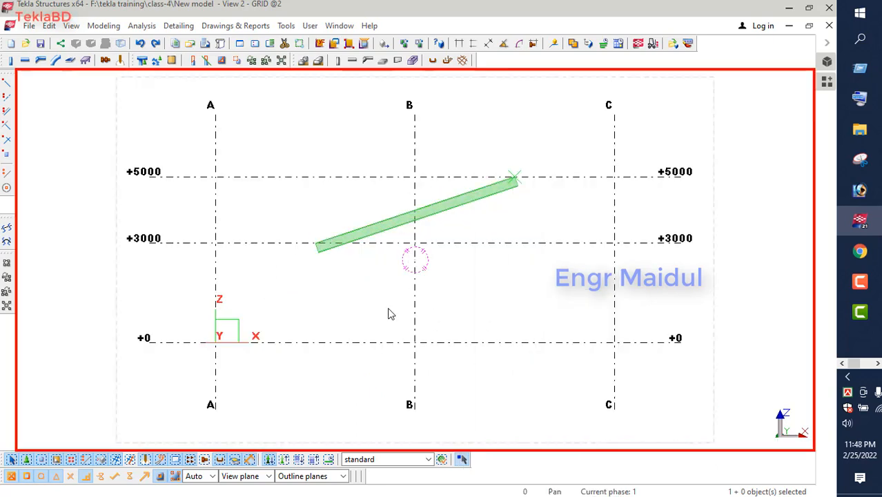
{"action": "left_click", "coordinate": [25, 60]}
{"action": "left_click", "coordinate": [416, 241]}
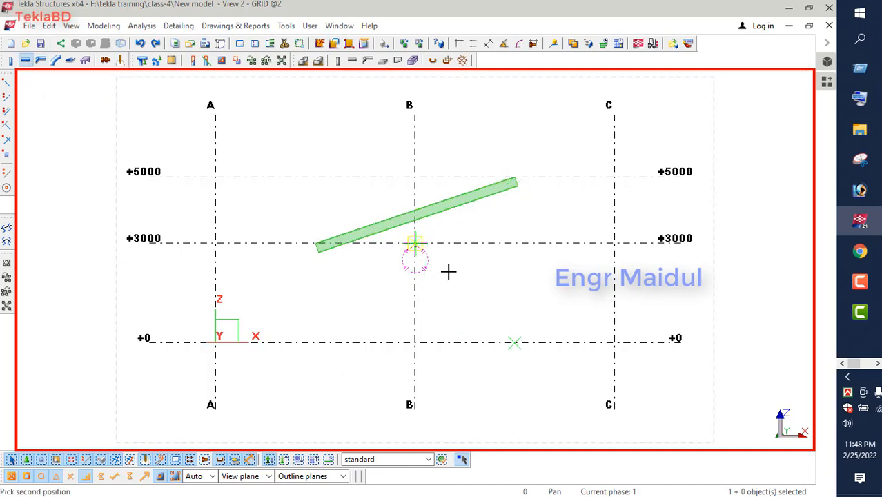
{"action": "scroll", "coordinate": [388, 299], "scroll_direction": "down", "scroll_amount": 2}
{"action": "right_click", "coordinate": [469, 297]}
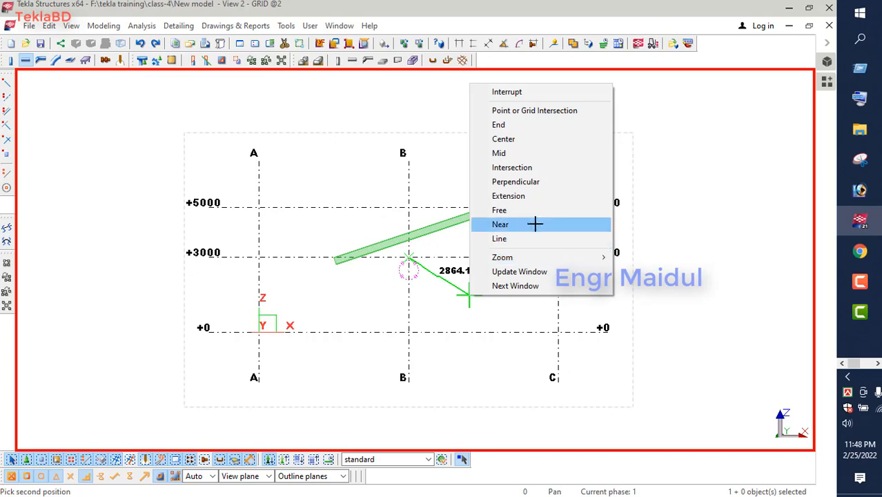
{"action": "left_click", "coordinate": [528, 286]}
{"action": "scroll", "coordinate": [376, 308], "scroll_direction": "down", "scroll_amount": 2}
{"action": "scroll", "coordinate": [383, 217], "scroll_direction": "up", "scroll_amount": 2}
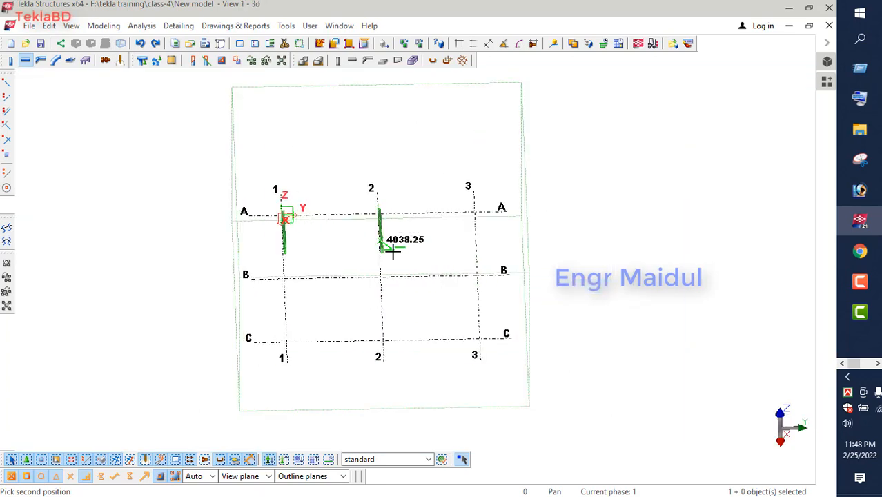
{"action": "middle_click_drag", "start_coordinate": [394, 250], "coordinate": [407, 204], "text": "ctrl"}
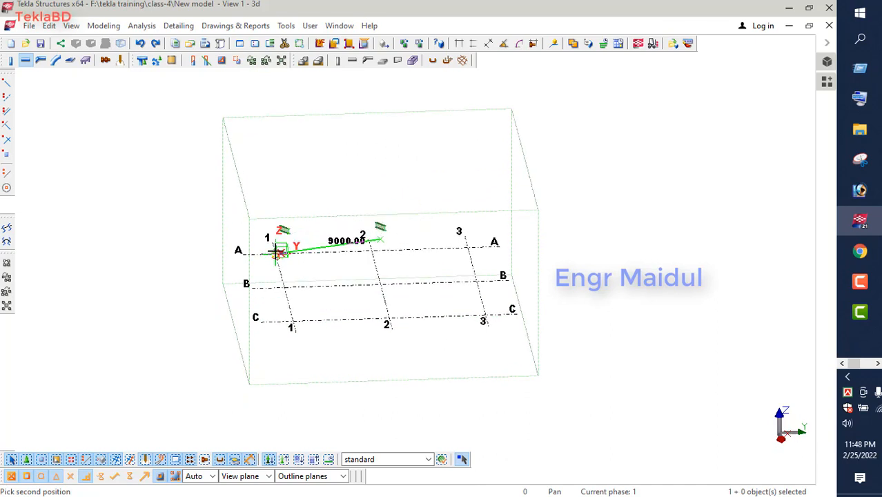
{"action": "scroll", "coordinate": [302, 238], "scroll_direction": "up", "scroll_amount": 3}
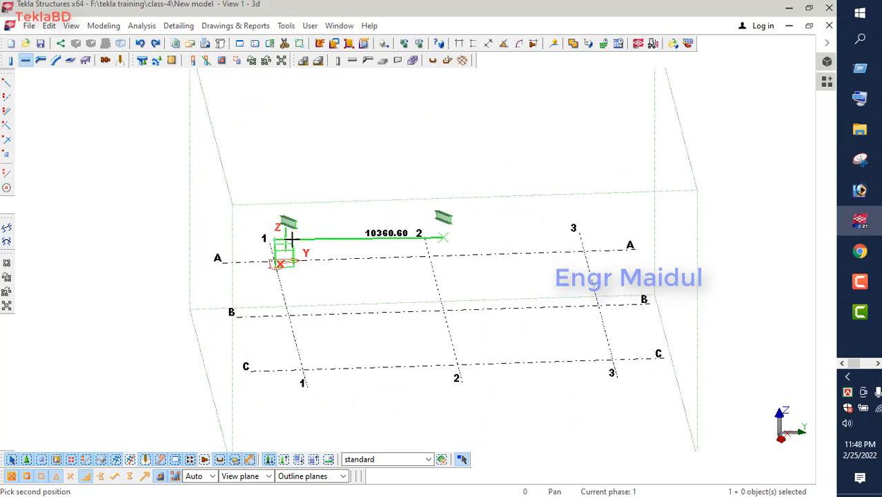
Add the GRID @1 elevation to the visible views and make it the active view
{"action": "left_click", "coordinate": [71, 26]}
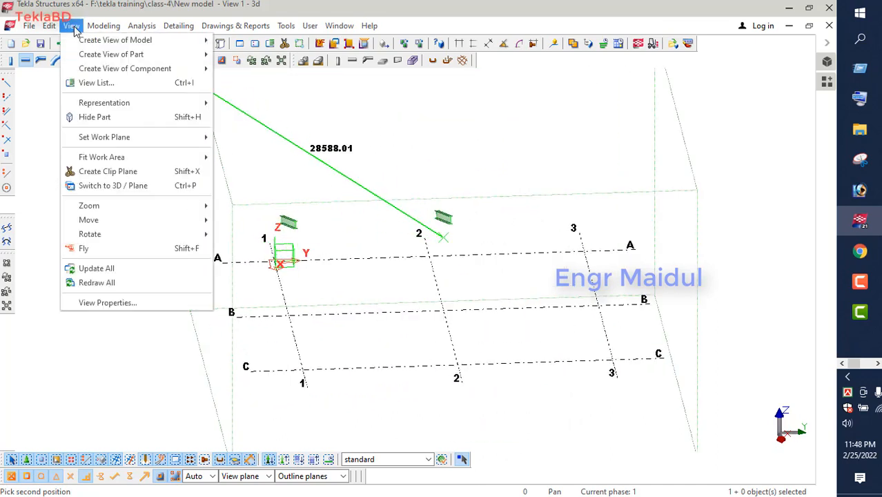
{"action": "mouse_move", "coordinate": [100, 107]}
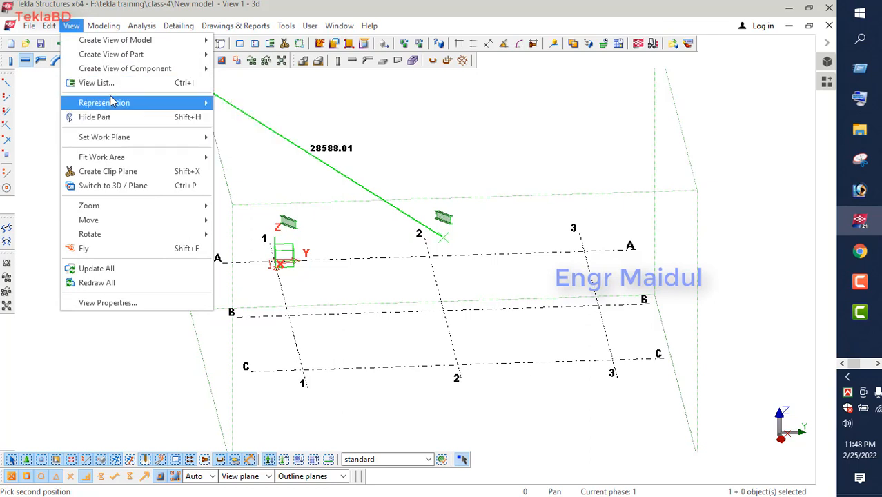
{"action": "left_click", "coordinate": [97, 83]}
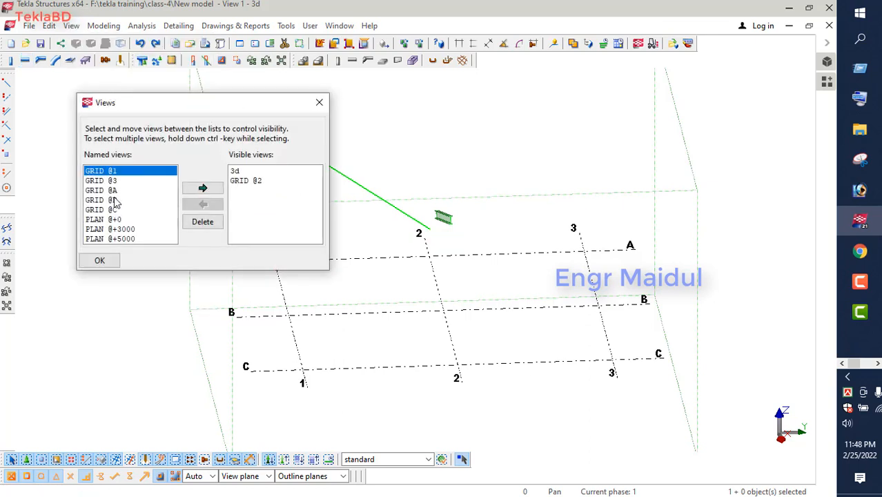
{"action": "left_click", "coordinate": [203, 190]}
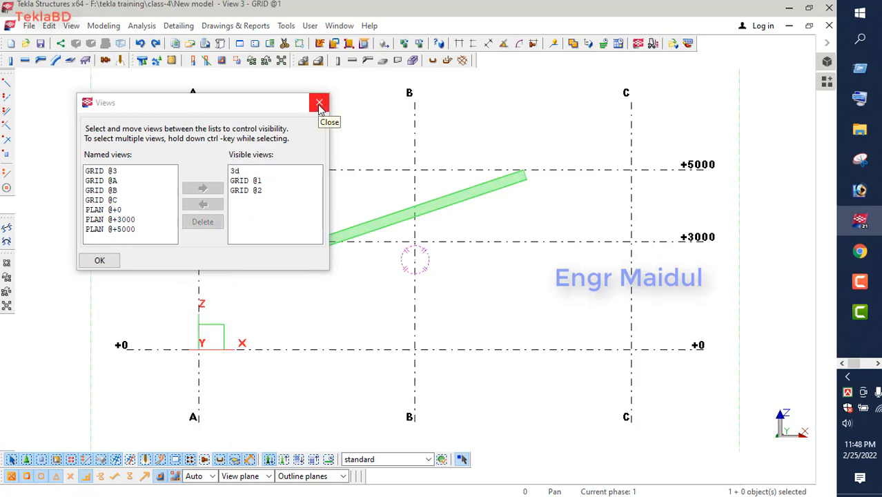
{"action": "left_click", "coordinate": [319, 105]}
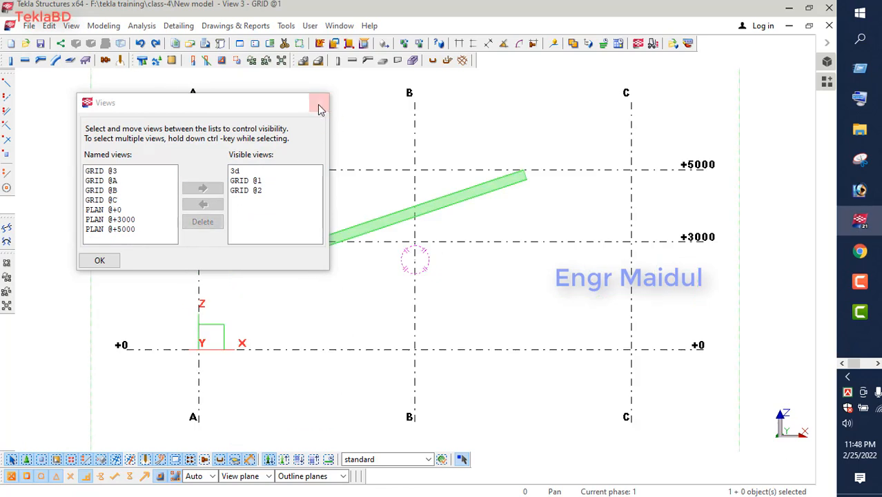
{"action": "left_click", "coordinate": [444, 226]}
{"action": "scroll", "coordinate": [359, 224], "scroll_direction": "down", "scroll_amount": 3}
{"action": "scroll", "coordinate": [395, 233], "scroll_direction": "up", "scroll_amount": 2}
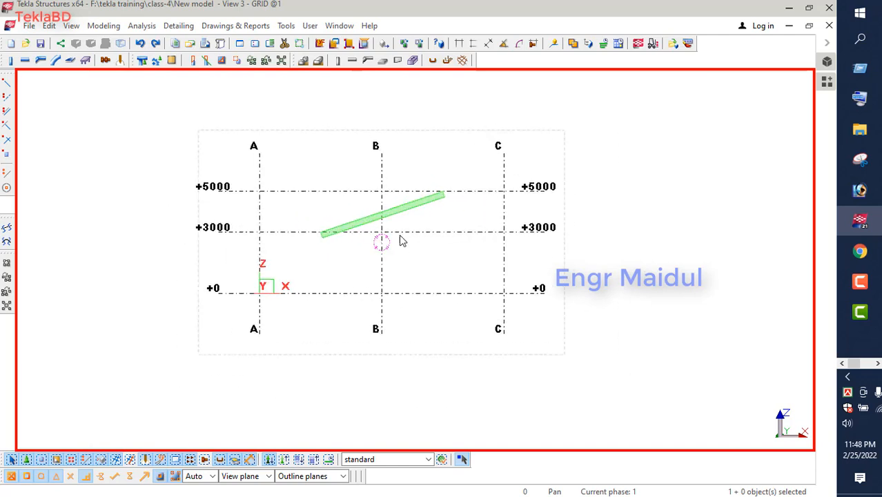
{"action": "left_click", "coordinate": [163, 203]}
{"action": "left_click", "coordinate": [25, 60]}
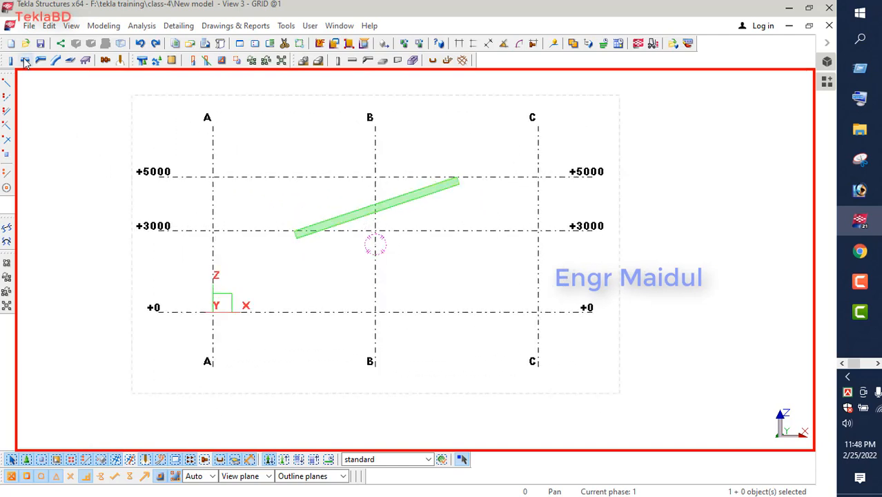
{"action": "left_click", "coordinate": [375, 230]}
{"action": "right_click", "coordinate": [419, 254]}
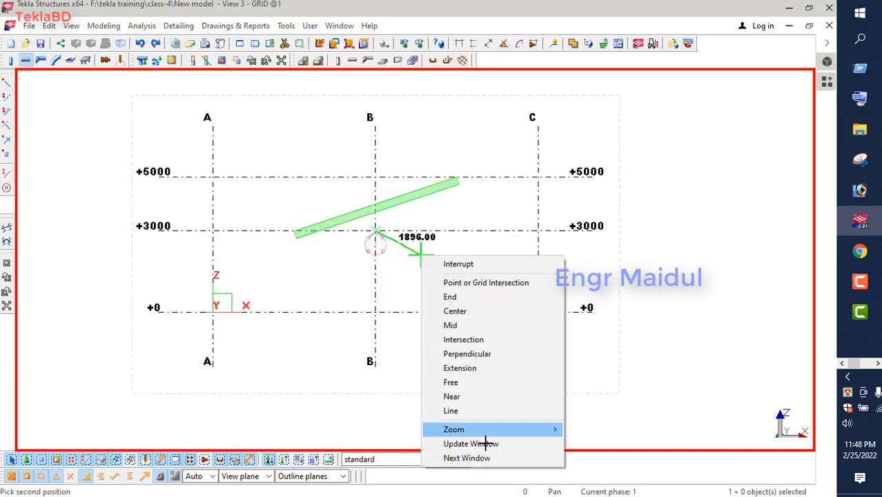
{"action": "left_click", "coordinate": [466, 457]}
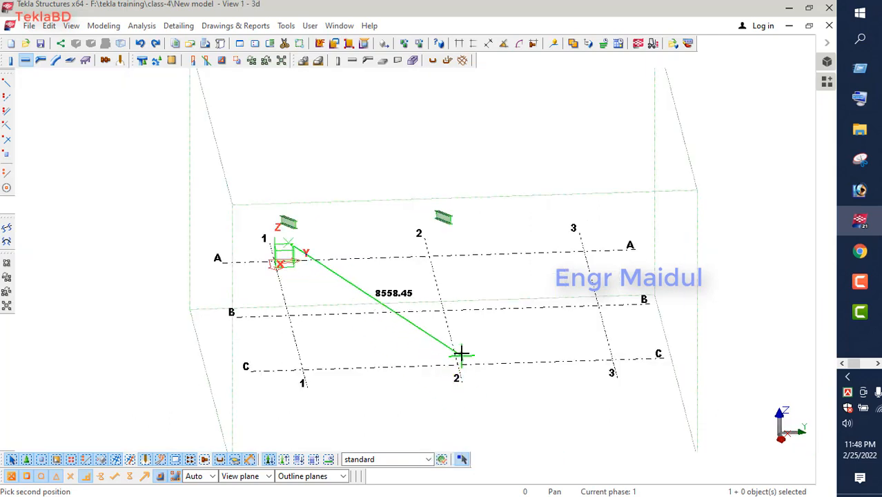
{"action": "right_click", "coordinate": [456, 269]}
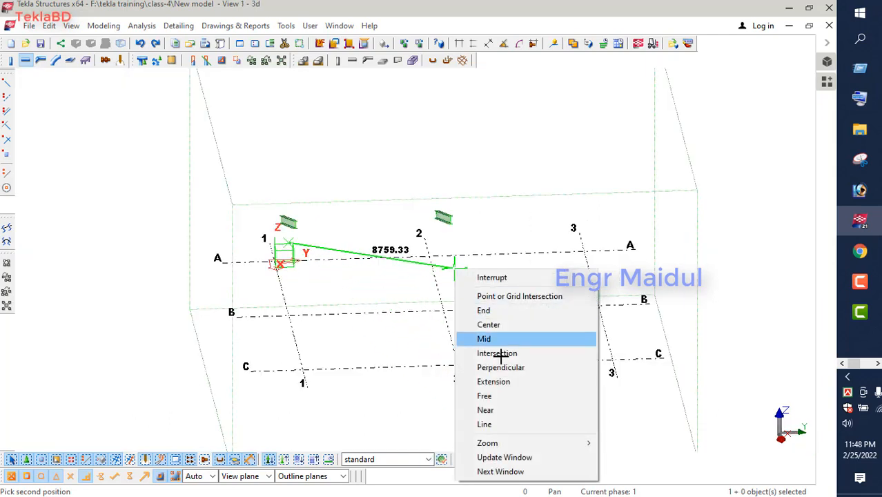
{"action": "left_click", "coordinate": [504, 470]}
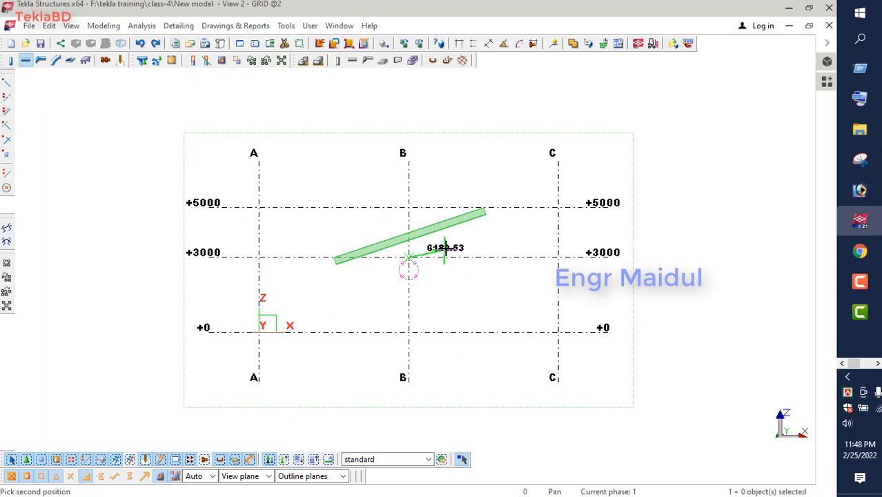
{"action": "right_click", "coordinate": [448, 245]}
{"action": "left_click", "coordinate": [492, 447]}
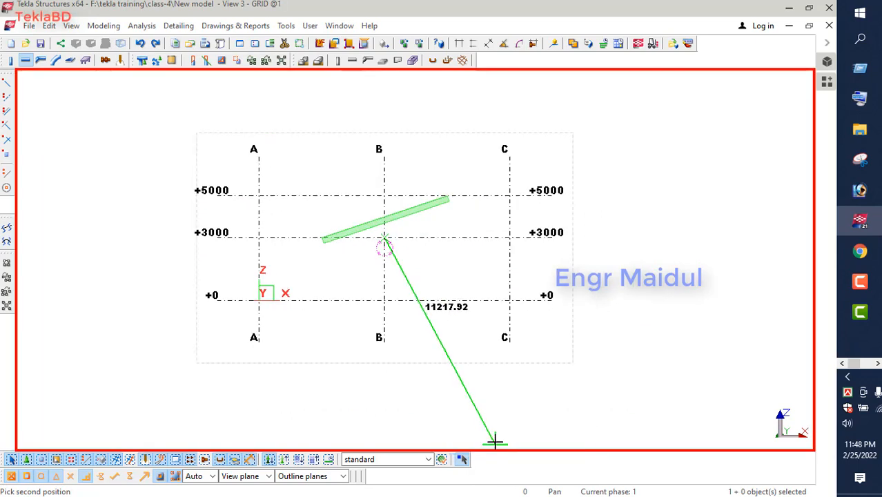
{"action": "right_click", "coordinate": [397, 232]}
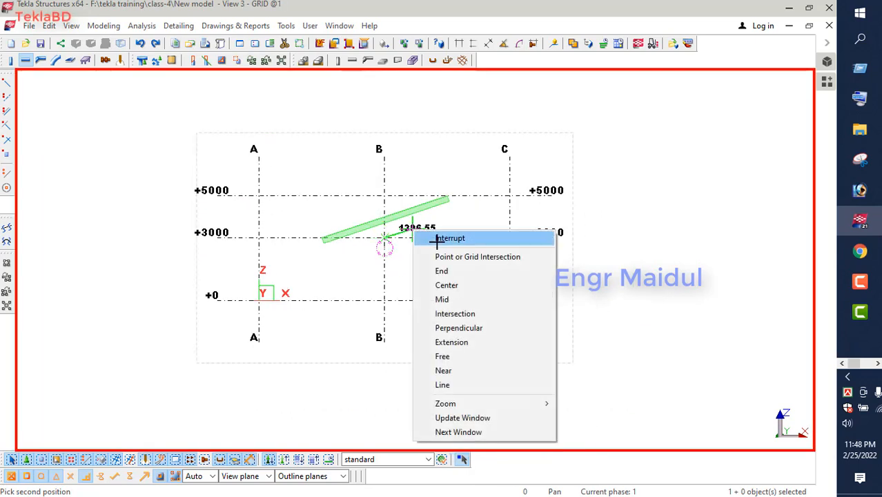
{"action": "left_click", "coordinate": [420, 236]}
{"action": "scroll", "coordinate": [272, 246], "scroll_direction": "down", "scroll_amount": 1}
{"action": "scroll", "coordinate": [263, 258], "scroll_direction": "up", "scroll_amount": 4}
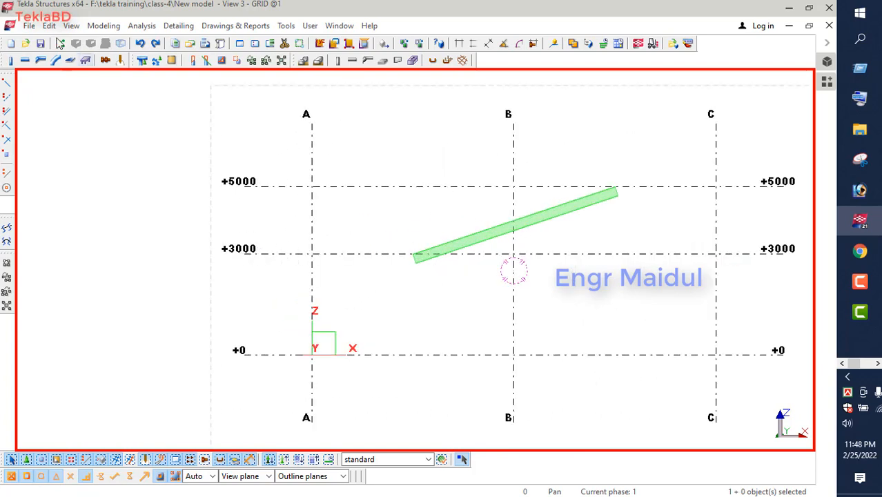
Add the PLAN @+3000 view to the visible views
{"action": "left_click", "coordinate": [70, 26]}
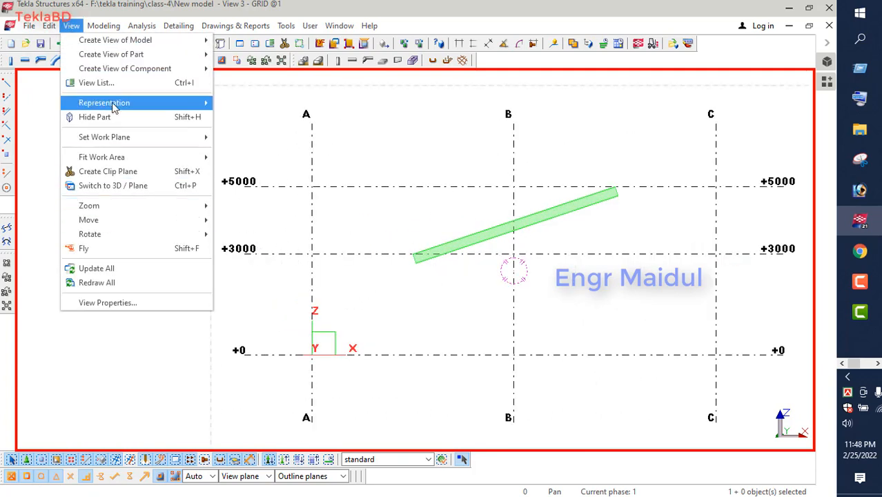
{"action": "left_click", "coordinate": [107, 82]}
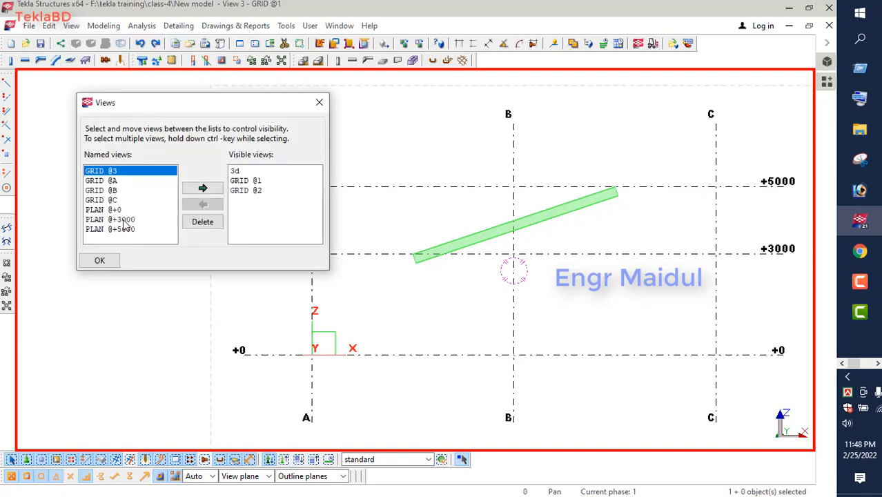
{"action": "left_click", "coordinate": [125, 219]}
{"action": "left_click", "coordinate": [200, 189]}
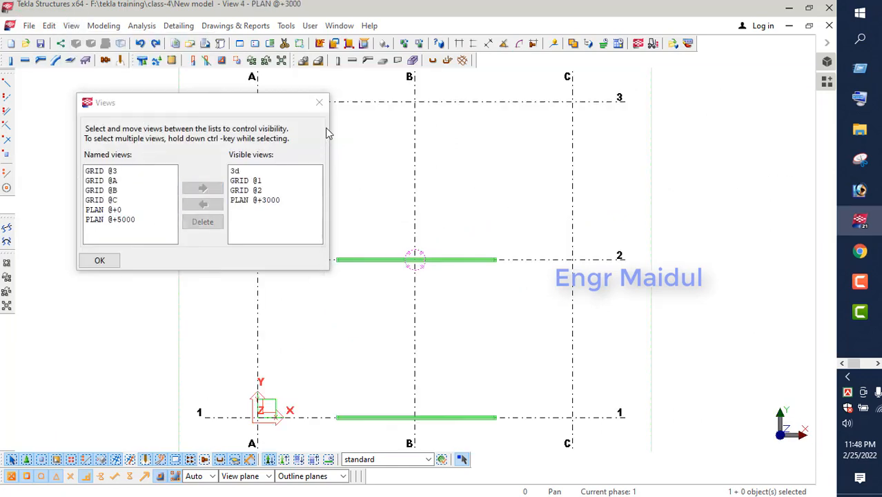
{"action": "left_click", "coordinate": [319, 102]}
{"action": "scroll", "coordinate": [328, 174], "scroll_direction": "down", "scroll_amount": 3}
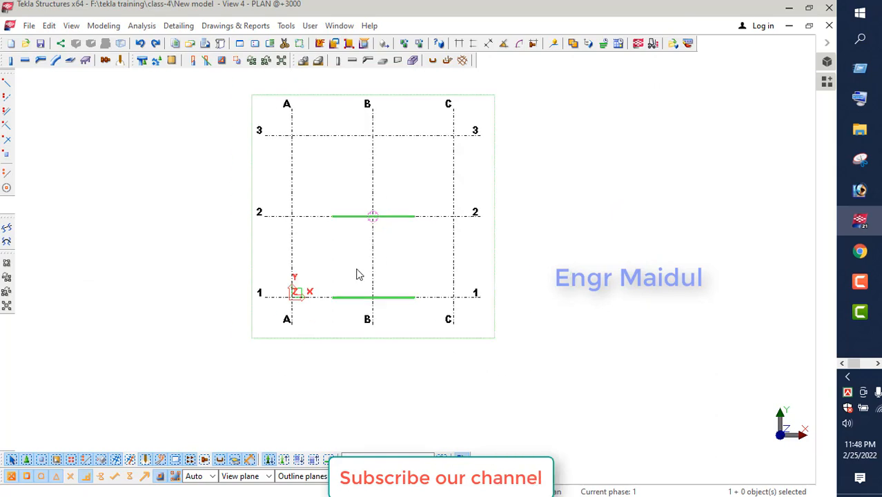
{"action": "scroll", "coordinate": [374, 310], "scroll_direction": "up", "scroll_amount": 3}
Create a beam along grid line B from grid line 1 to grid line 2 in the +3000 plan
{"action": "left_click", "coordinate": [26, 60]}
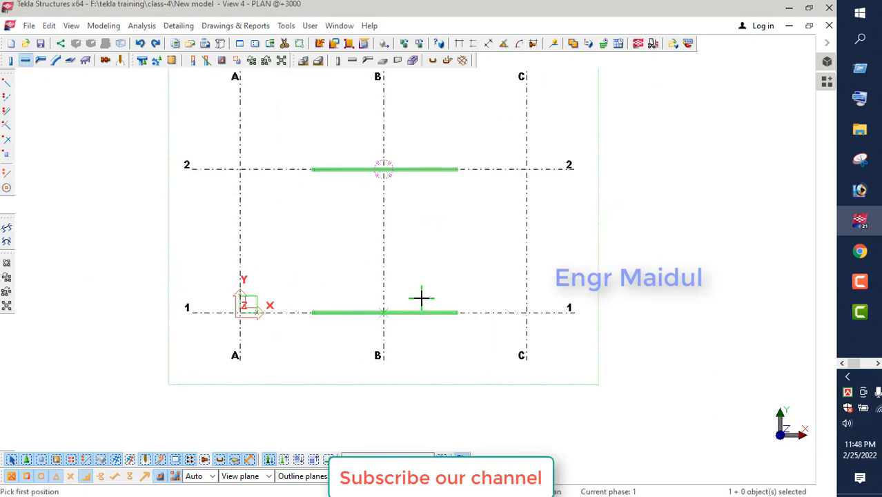
{"action": "left_click", "coordinate": [384, 312]}
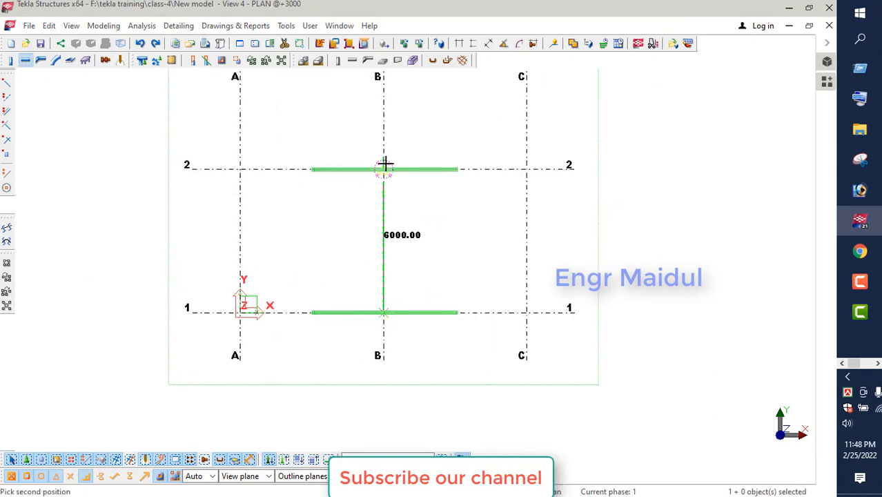
{"action": "left_click", "coordinate": [384, 168]}
{"action": "right_click", "coordinate": [418, 129]}
{"action": "left_click", "coordinate": [436, 140]}
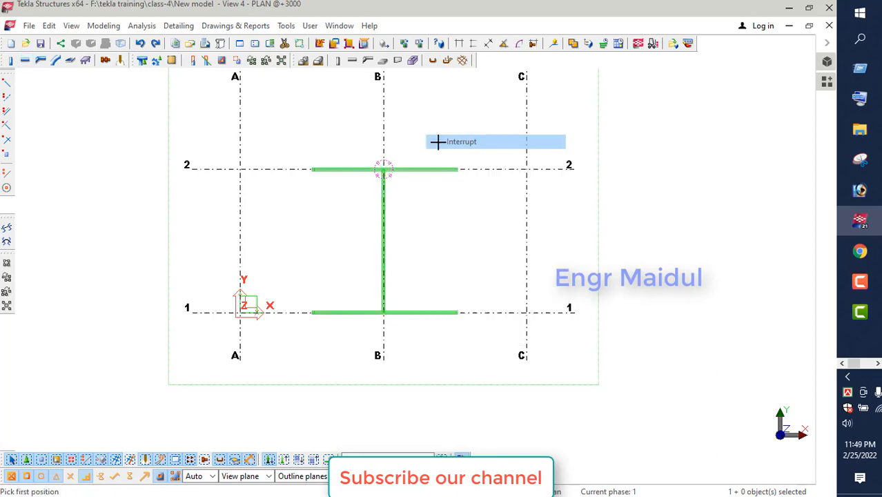
Switch to the grid line 1 elevation and open the properties of the beam at grid B below the sloped beam
{"action": "right_click", "coordinate": [428, 207]}
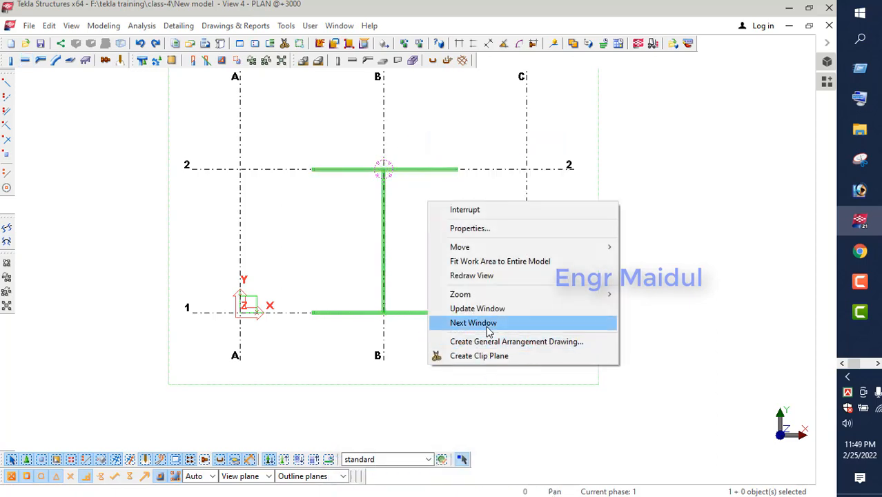
{"action": "left_click", "coordinate": [492, 322]}
{"action": "scroll", "coordinate": [407, 256], "scroll_direction": "up", "scroll_amount": 7}
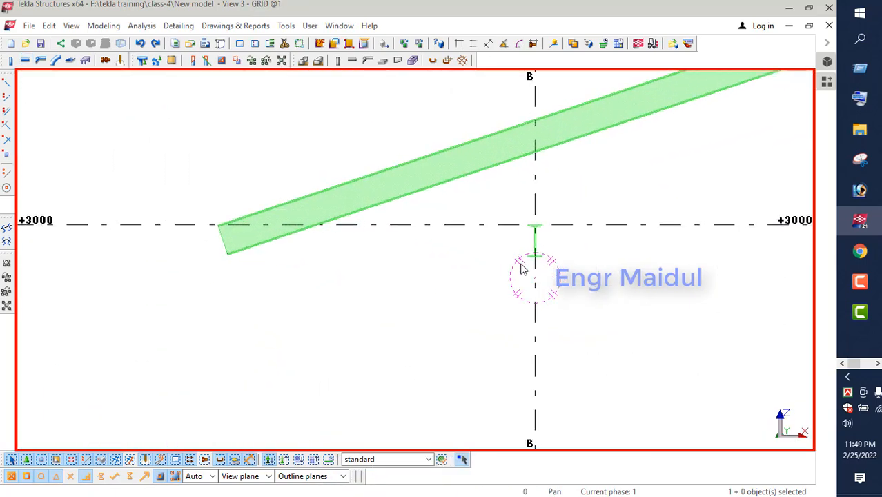
{"action": "scroll", "coordinate": [538, 254], "scroll_direction": "up", "scroll_amount": 2}
{"action": "double_click", "coordinate": [549, 271]}
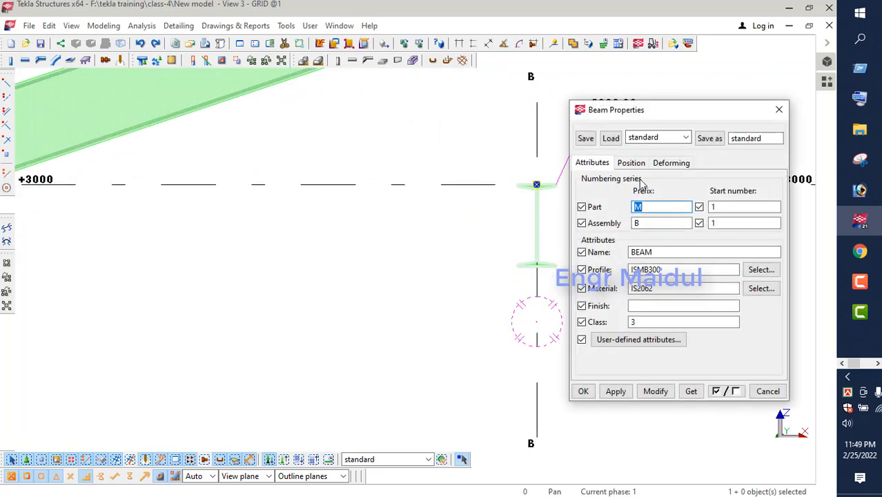
Choose the parametric T profile from the profile catalog for the beam at grid B
{"action": "left_click", "coordinate": [754, 273]}
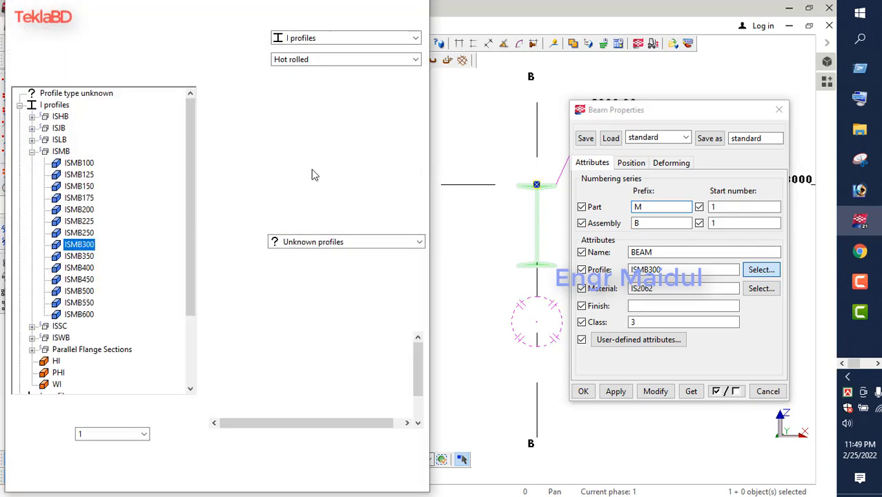
{"action": "left_click", "coordinate": [32, 114]}
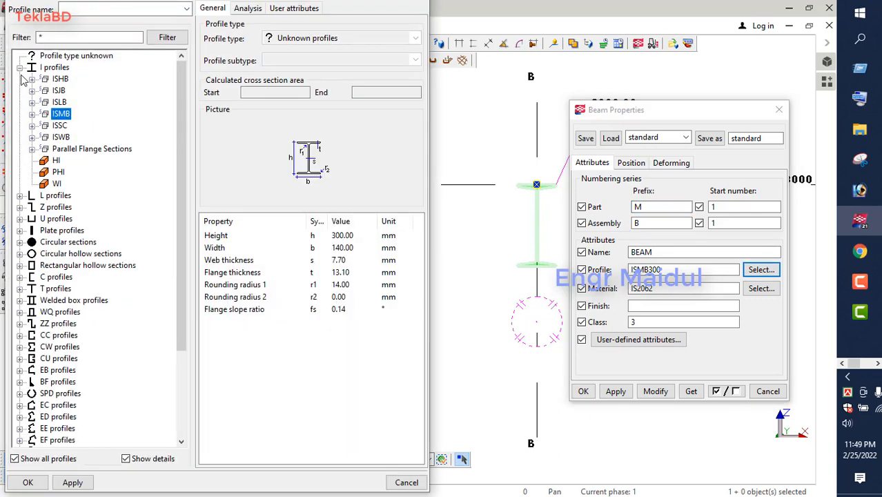
{"action": "left_click", "coordinate": [19, 68]}
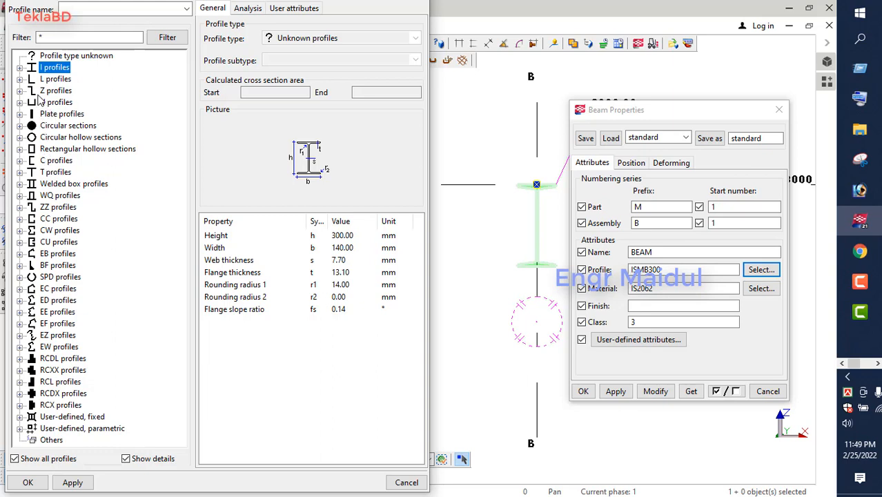
{"action": "left_click", "coordinate": [45, 173]}
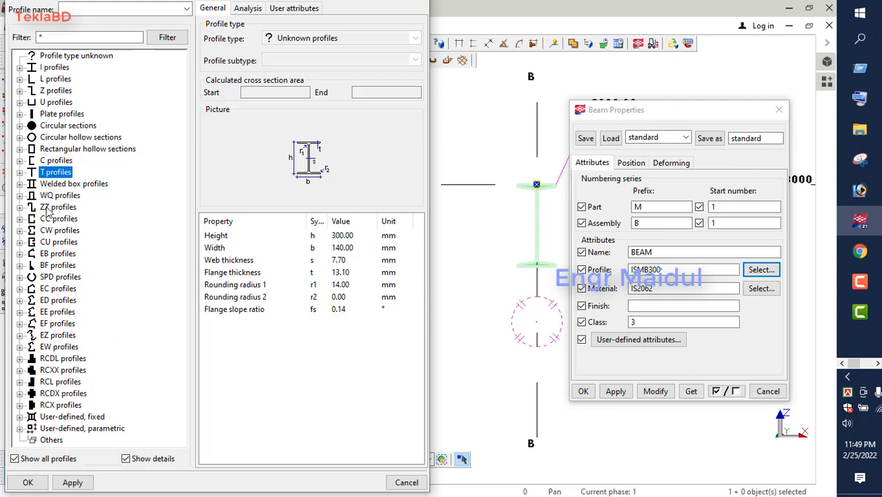
{"action": "left_click", "coordinate": [19, 172]}
{"action": "left_click", "coordinate": [55, 265]}
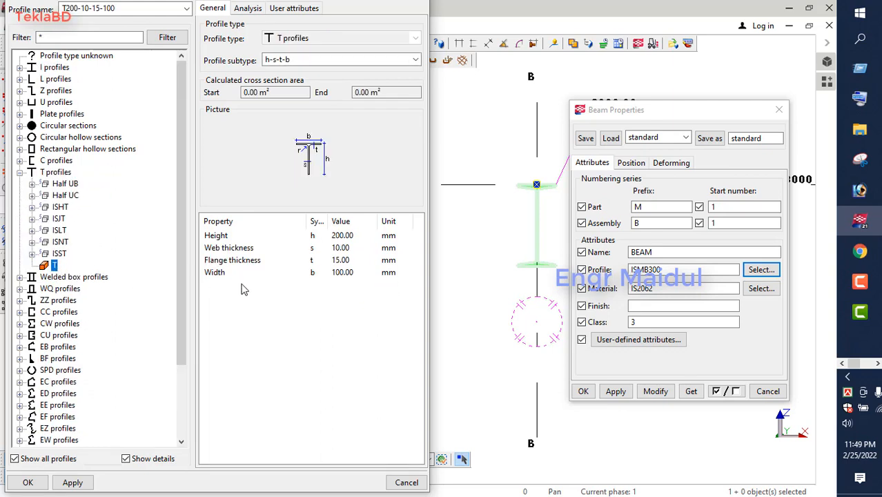
{"action": "left_click", "coordinate": [350, 237]}
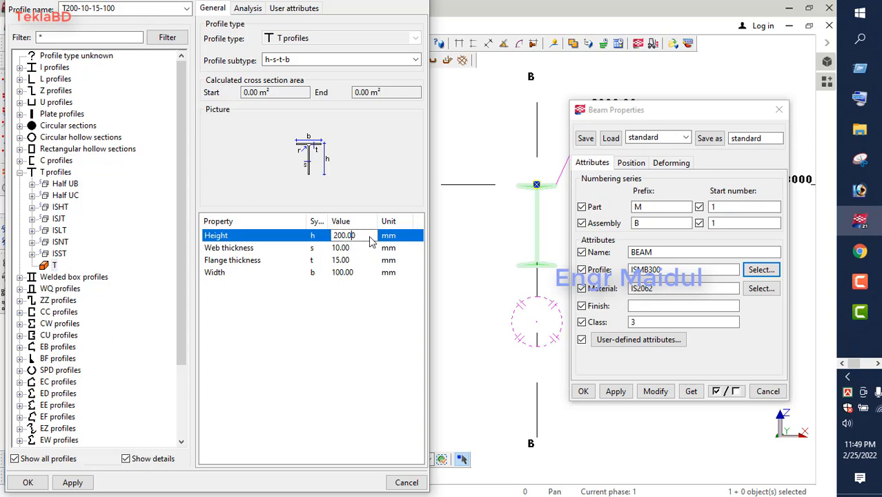
{"action": "key", "text": "ctrl+a"}
{"action": "left_click", "coordinate": [350, 273]}
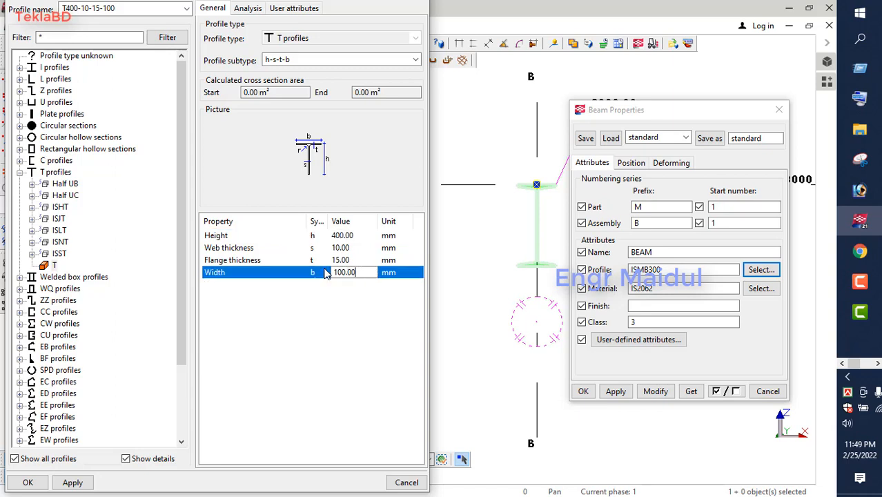
{"action": "key", "text": "ctrl+a"}
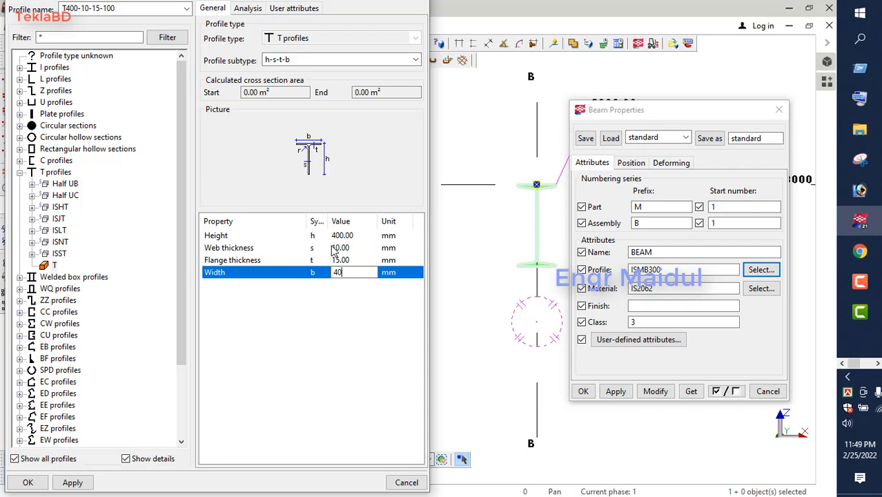
{"action": "left_click", "coordinate": [72, 482]}
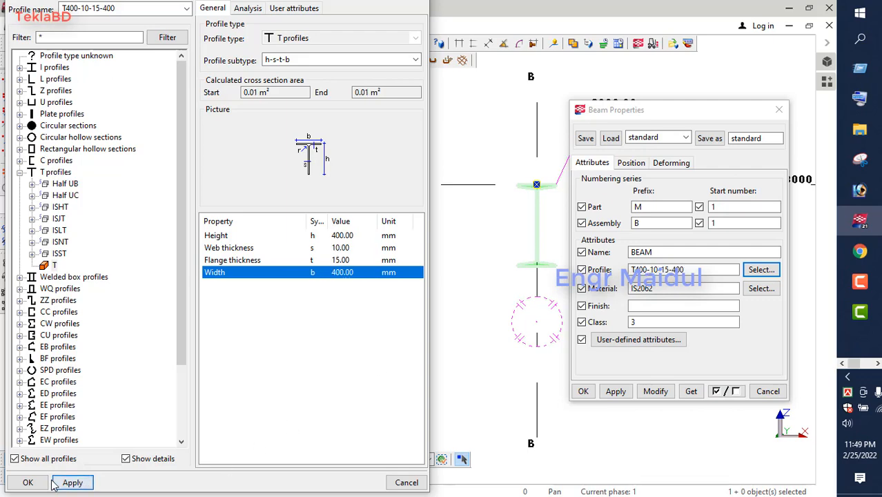
{"action": "left_click", "coordinate": [27, 482]}
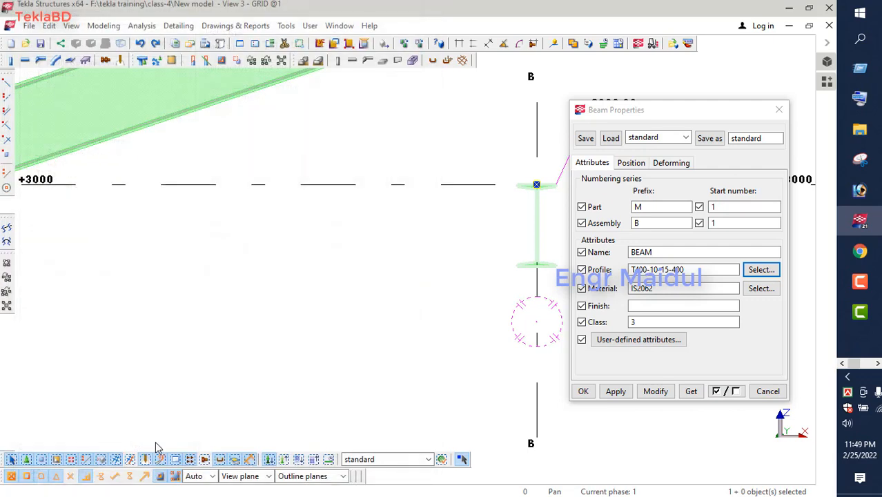
{"action": "left_click", "coordinate": [655, 391]}
Try the Front and Back rotation settings on the T beam at grid B
{"action": "scroll", "coordinate": [324, 278], "scroll_direction": "down", "scroll_amount": 2}
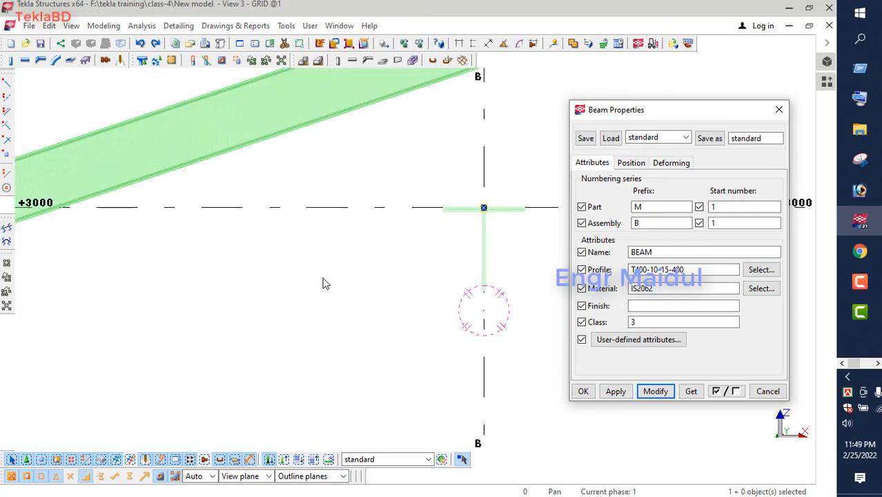
{"action": "scroll", "coordinate": [455, 244], "scroll_direction": "up", "scroll_amount": 4}
{"action": "scroll", "coordinate": [347, 249], "scroll_direction": "down", "scroll_amount": 2}
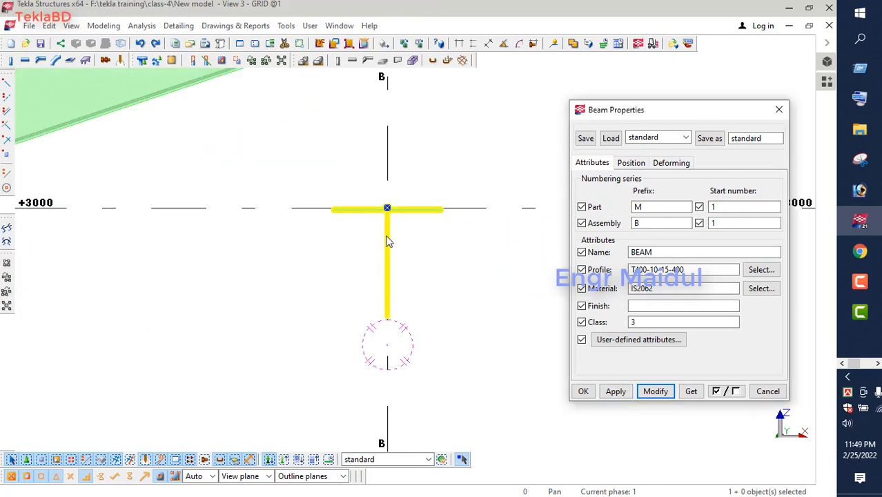
{"action": "left_click", "coordinate": [631, 163]}
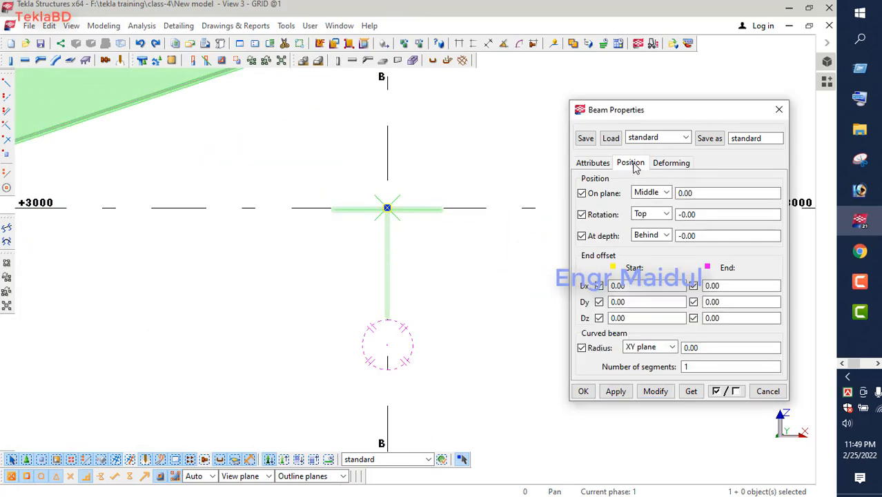
{"action": "left_click", "coordinate": [656, 217]}
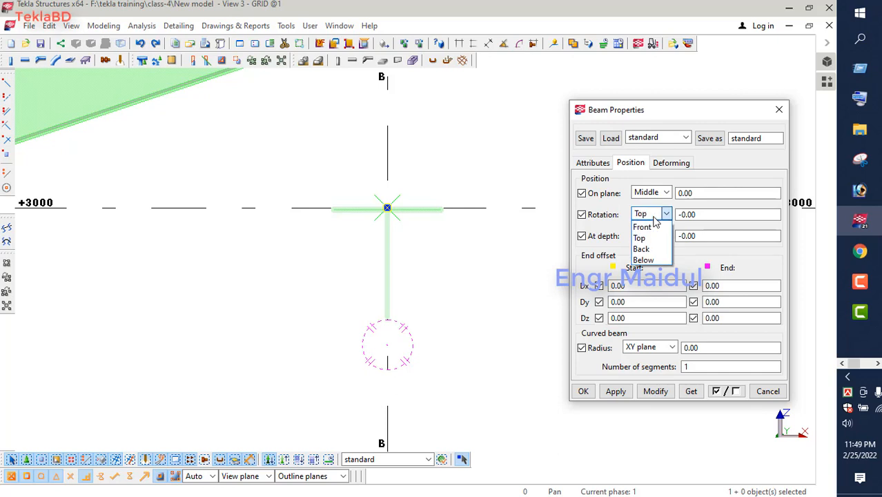
{"action": "left_click", "coordinate": [643, 227]}
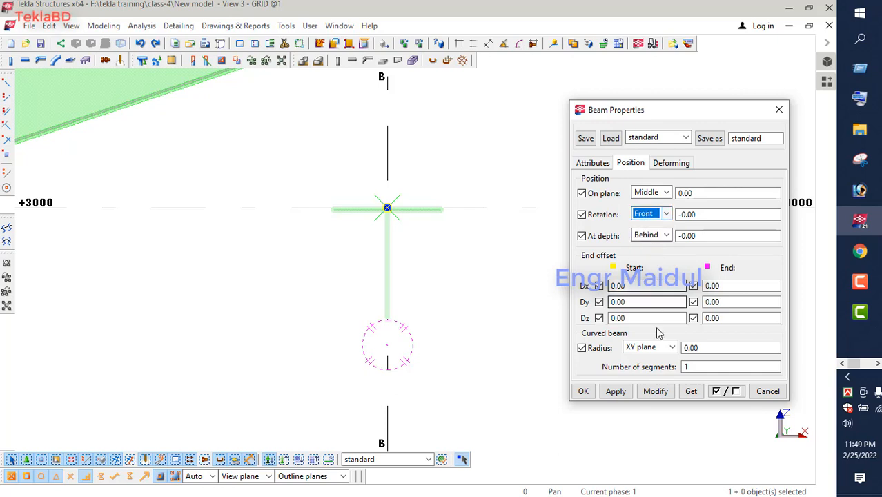
{"action": "left_click", "coordinate": [656, 391]}
{"action": "left_click", "coordinate": [656, 236]}
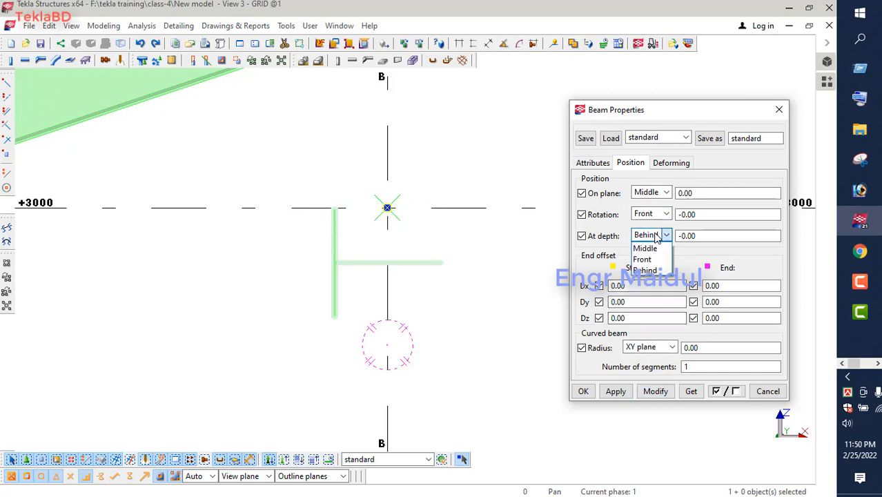
{"action": "left_click", "coordinate": [653, 216]}
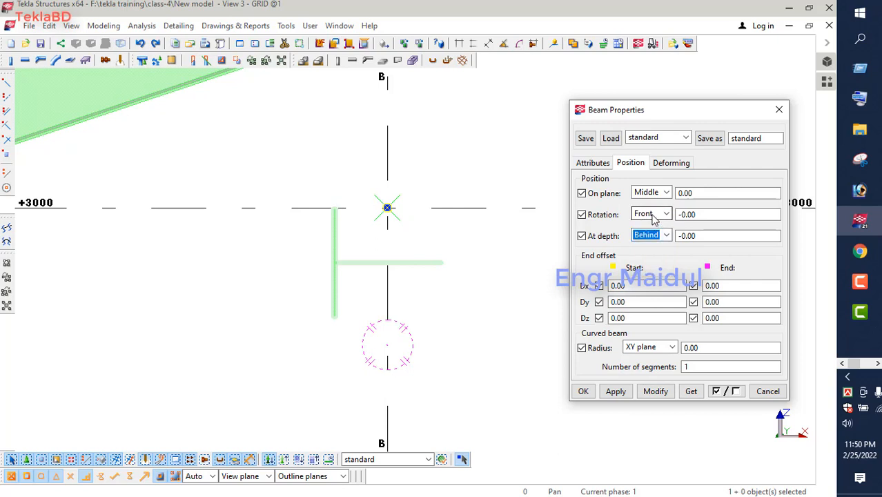
{"action": "left_click", "coordinate": [653, 217]}
{"action": "left_click", "coordinate": [645, 246]}
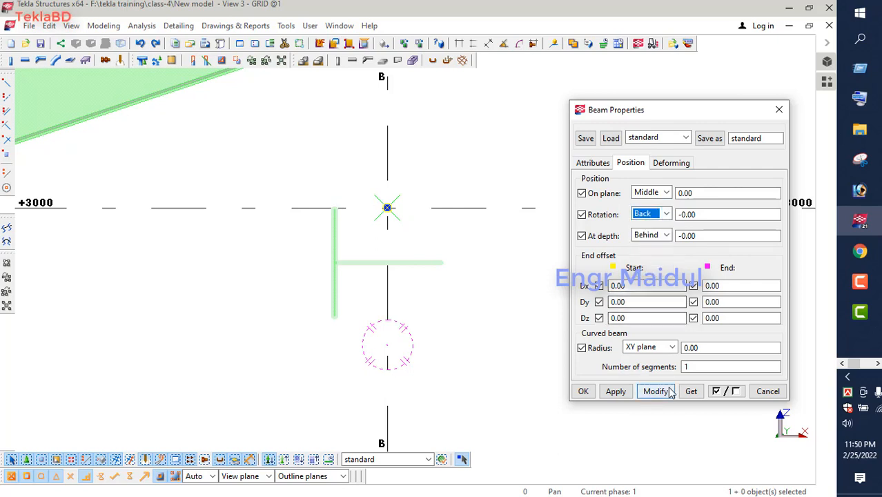
{"action": "left_click", "coordinate": [656, 391]}
Set the T beam's rotation to Below, modify the beam and close its properties
{"action": "left_click", "coordinate": [653, 215]}
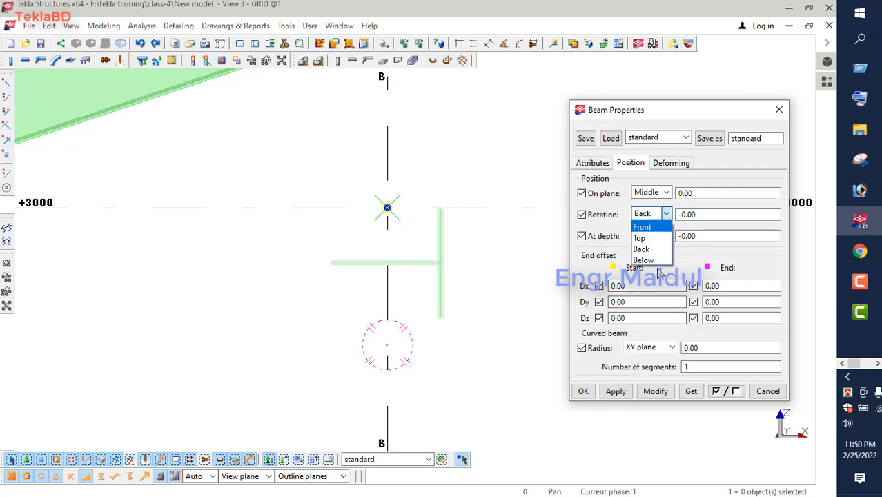
{"action": "left_click", "coordinate": [646, 259]}
{"action": "left_click", "coordinate": [656, 391]}
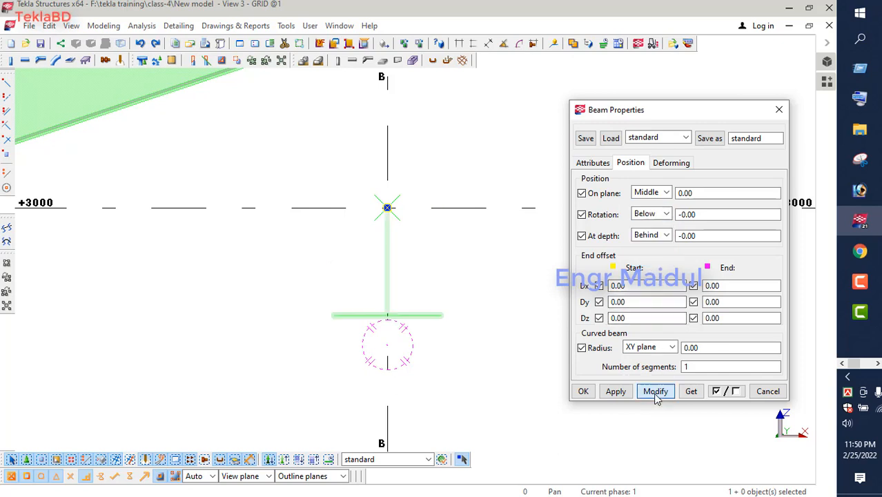
{"action": "scroll", "coordinate": [391, 267], "scroll_direction": "down", "scroll_amount": 3}
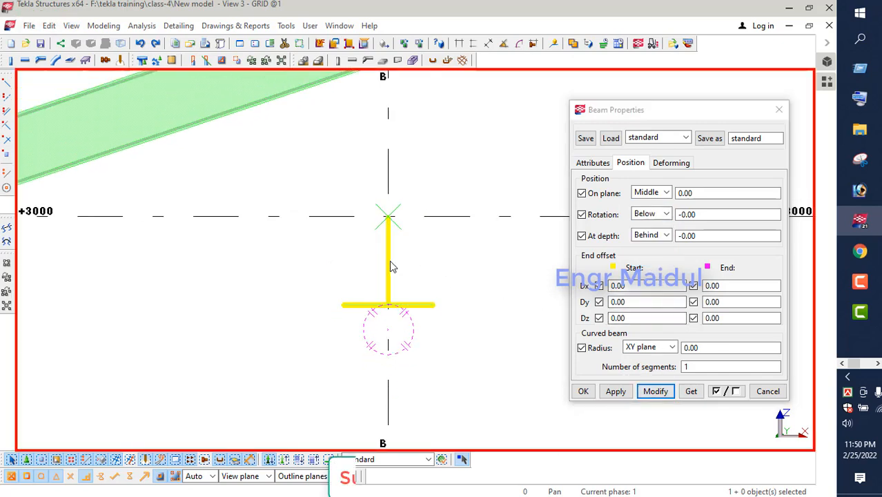
{"action": "scroll", "coordinate": [379, 258], "scroll_direction": "up", "scroll_amount": 2}
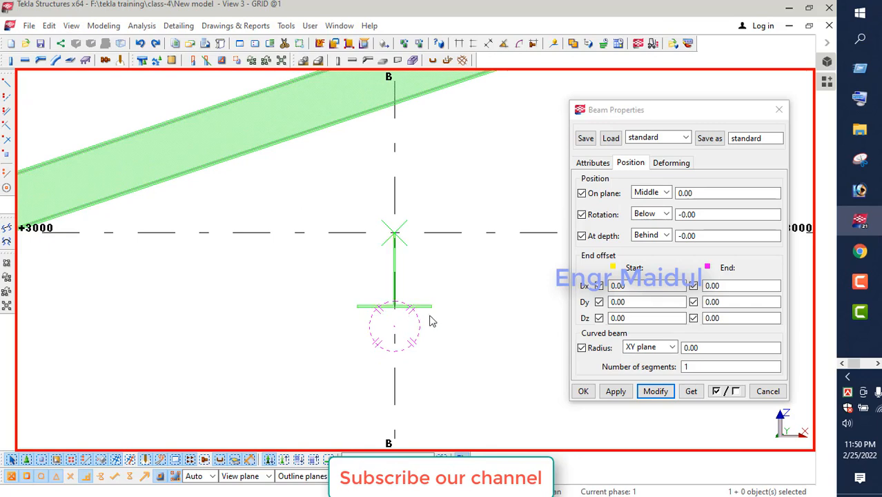
{"action": "right_click", "coordinate": [455, 316]}
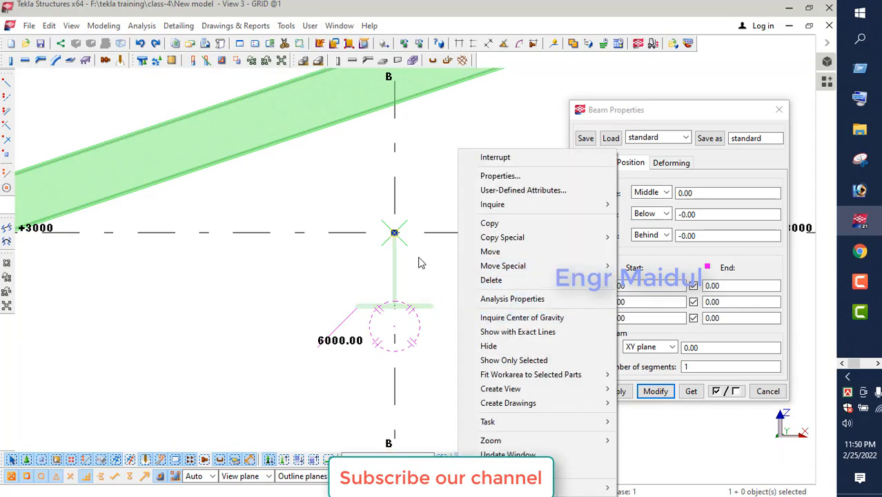
{"action": "left_click", "coordinate": [418, 257]}
{"action": "left_click", "coordinate": [617, 394]}
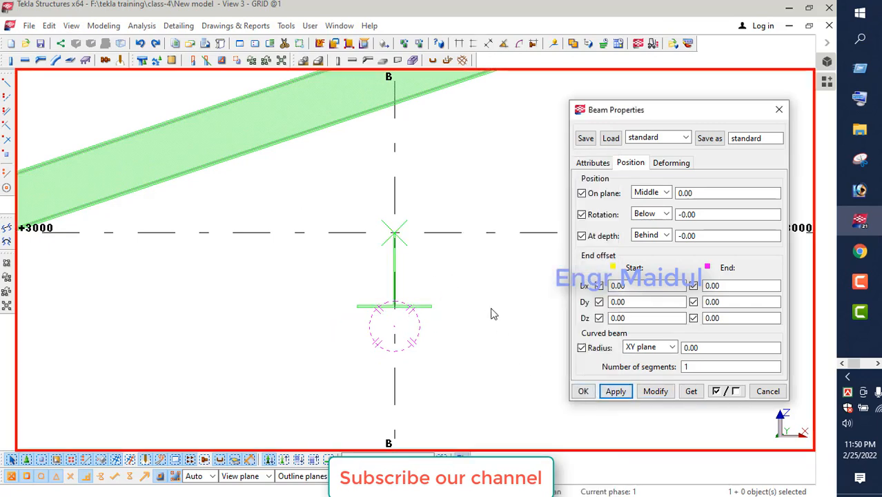
{"action": "left_click", "coordinate": [583, 392]}
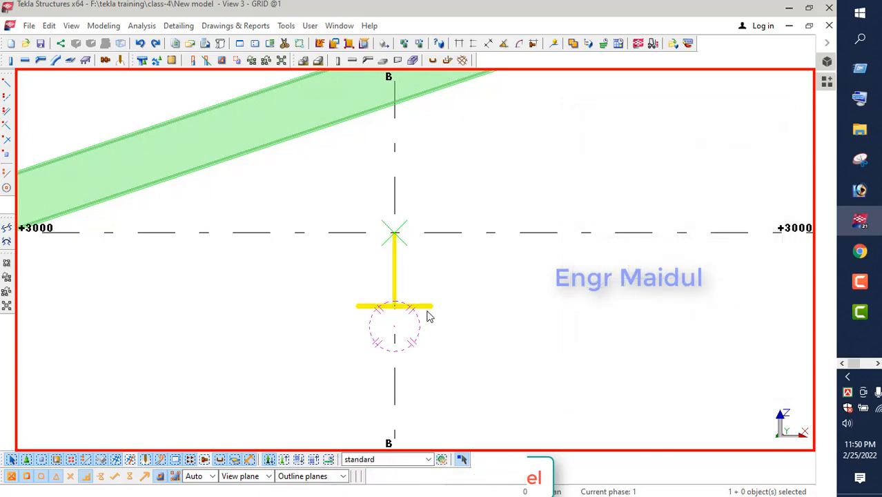
Move the T beam from the +3000 level on grid B up to the sloped beam's underside, expanding the view depth
{"action": "right_click", "coordinate": [460, 302]}
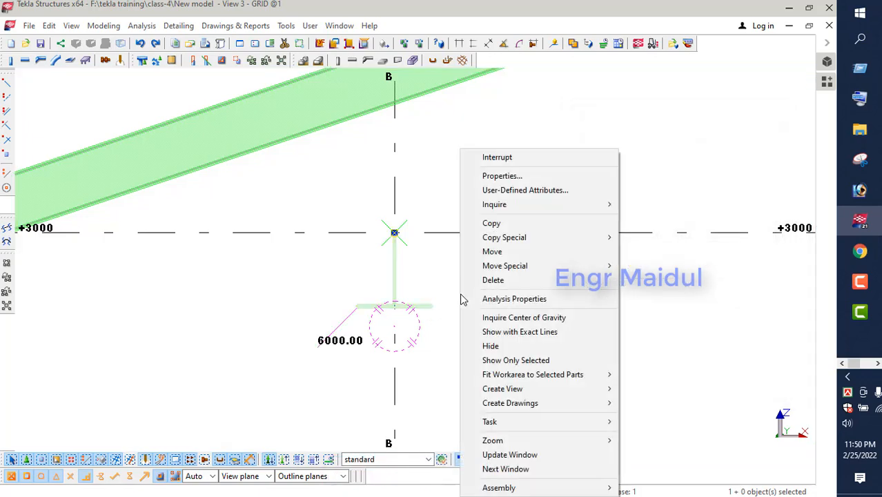
{"action": "left_click", "coordinate": [492, 252]}
{"action": "scroll", "coordinate": [399, 229], "scroll_direction": "up", "scroll_amount": 5}
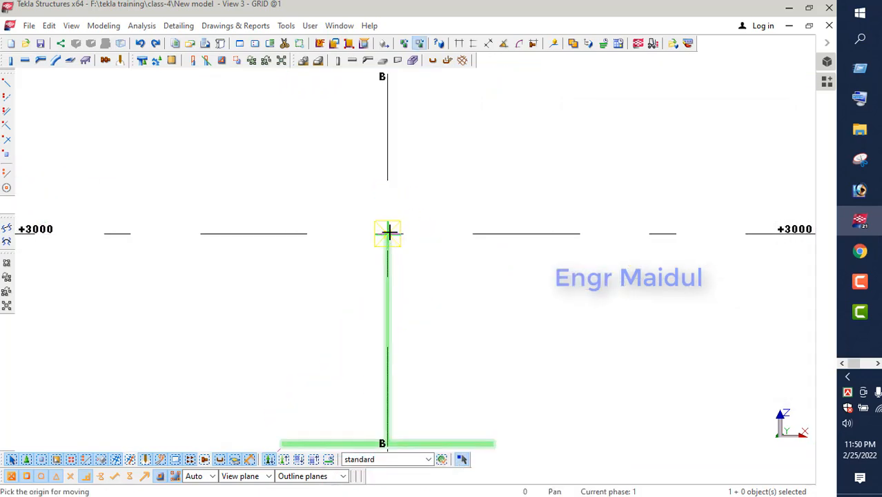
{"action": "scroll", "coordinate": [425, 293], "scroll_direction": "down", "scroll_amount": 5}
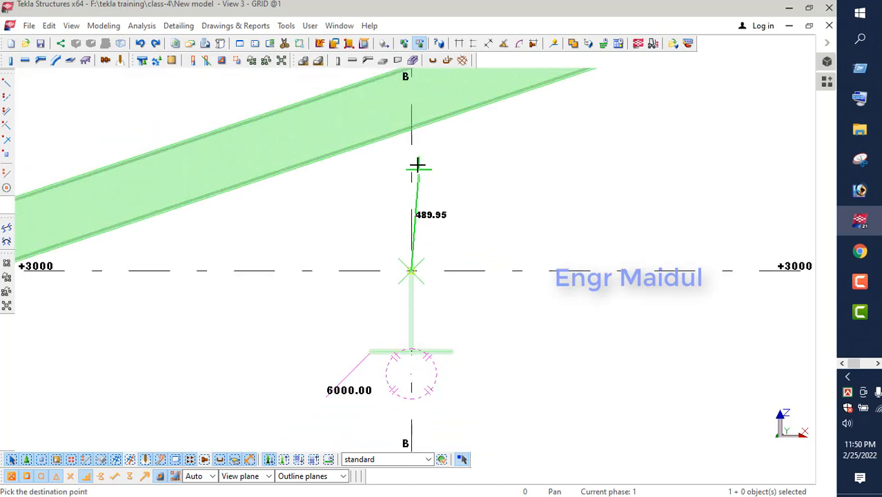
{"action": "scroll", "coordinate": [412, 130], "scroll_direction": "up", "scroll_amount": 5}
{"action": "scroll", "coordinate": [410, 128], "scroll_direction": "up", "scroll_amount": 9}
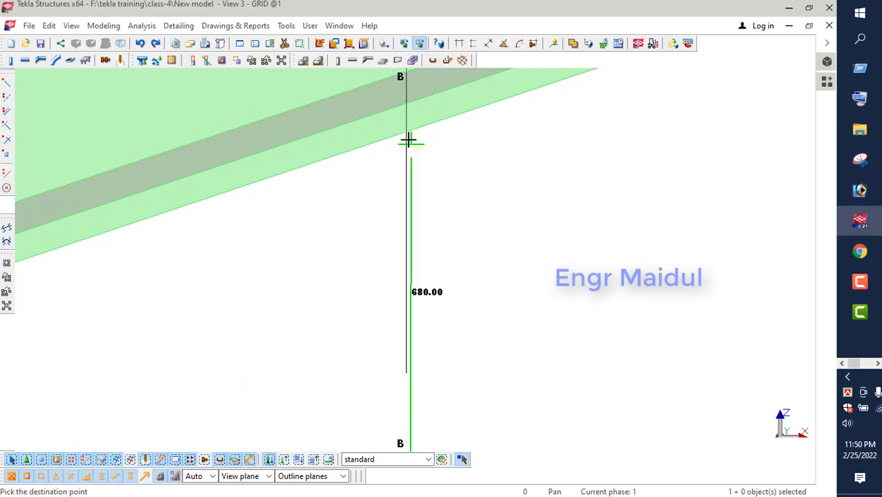
{"action": "left_click", "coordinate": [406, 131]}
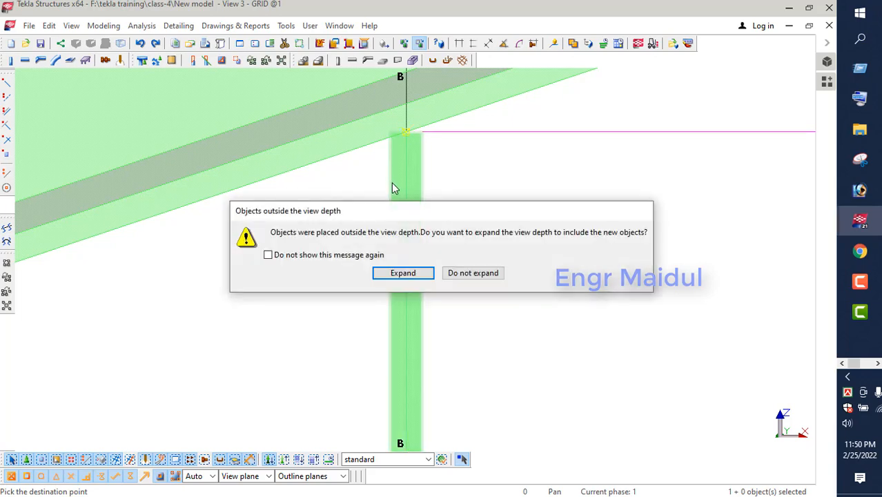
{"action": "left_click", "coordinate": [402, 273]}
{"action": "scroll", "coordinate": [353, 219], "scroll_direction": "down", "scroll_amount": 5}
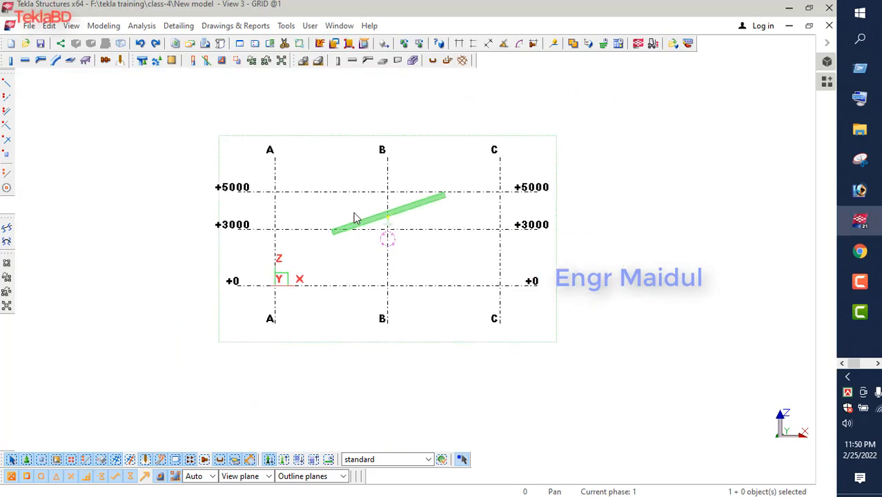
{"action": "scroll", "coordinate": [381, 235], "scroll_direction": "up", "scroll_amount": 4}
{"action": "scroll", "coordinate": [395, 207], "scroll_direction": "up", "scroll_amount": 5}
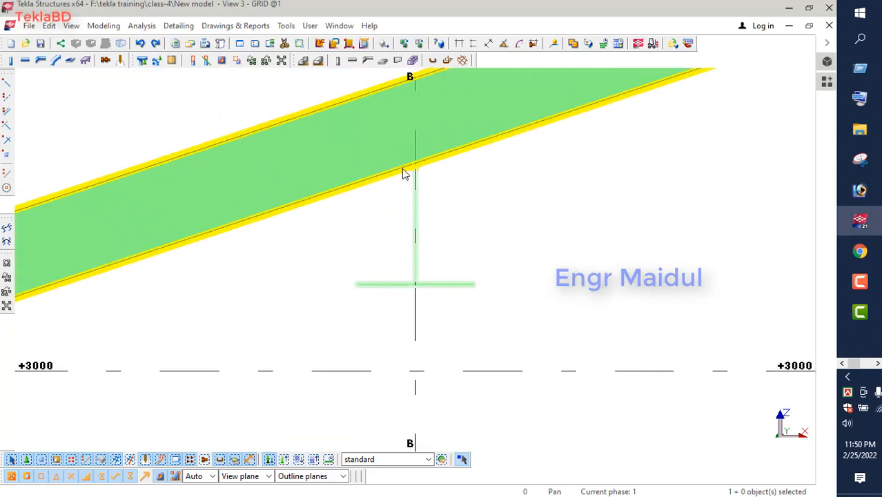
{"action": "right_click", "coordinate": [479, 187]}
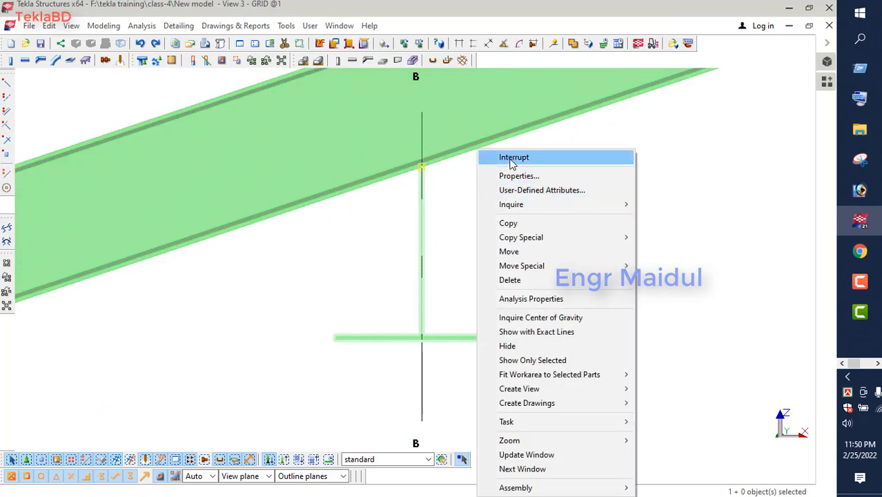
{"action": "left_click", "coordinate": [512, 158]}
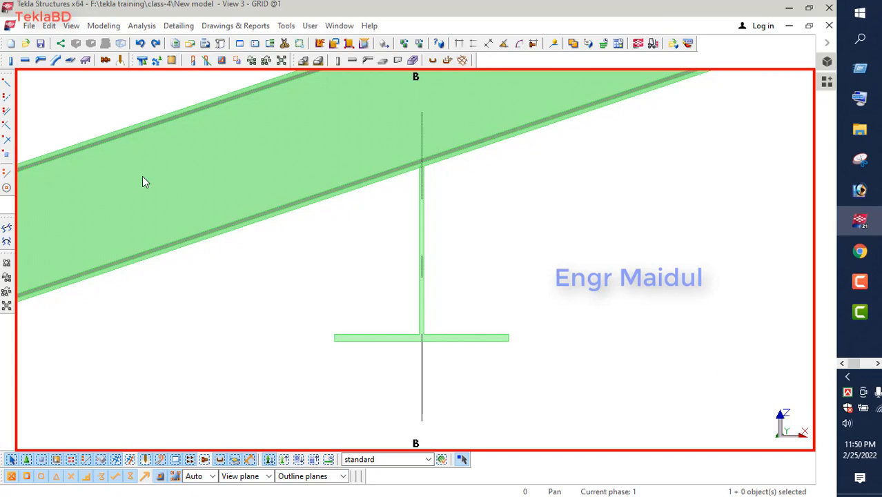
Add vertical construction lines through both ends of the T beam's bottom flange in the grid 1 view
{"action": "left_click", "coordinate": [9, 173]}
{"action": "scroll", "coordinate": [327, 355], "scroll_direction": "up", "scroll_amount": 5}
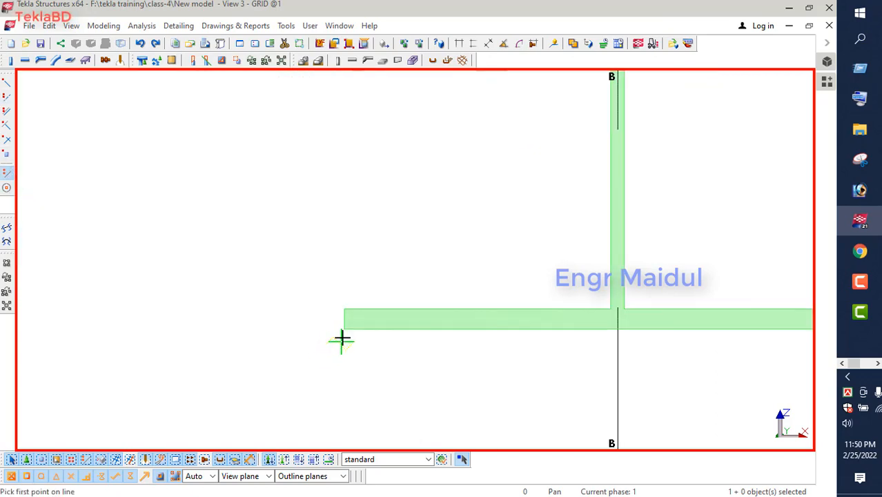
{"action": "left_click", "coordinate": [343, 330]}
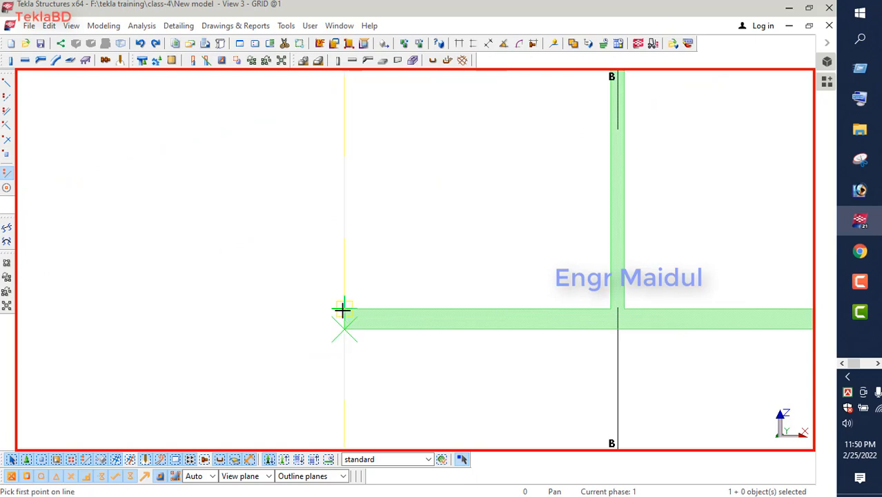
{"action": "scroll", "coordinate": [343, 312], "scroll_direction": "down", "scroll_amount": 4}
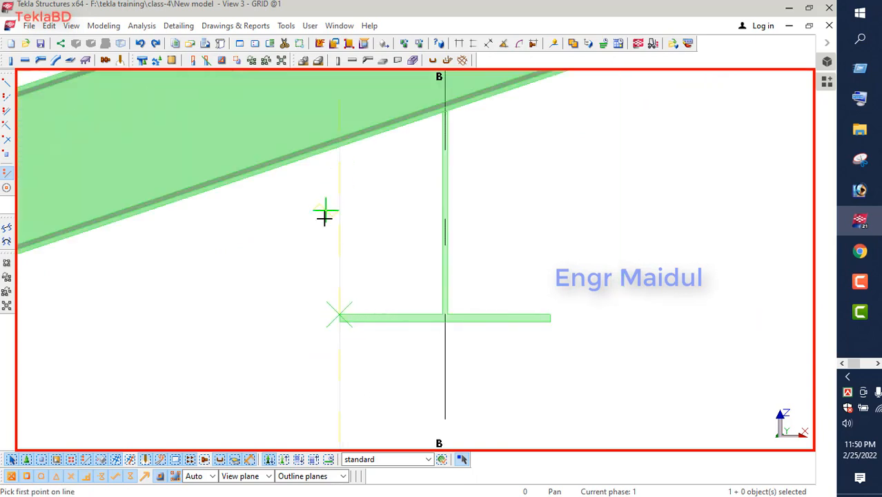
{"action": "scroll", "coordinate": [325, 216], "scroll_direction": "down", "scroll_amount": 2}
{"action": "scroll", "coordinate": [501, 289], "scroll_direction": "up", "scroll_amount": 5}
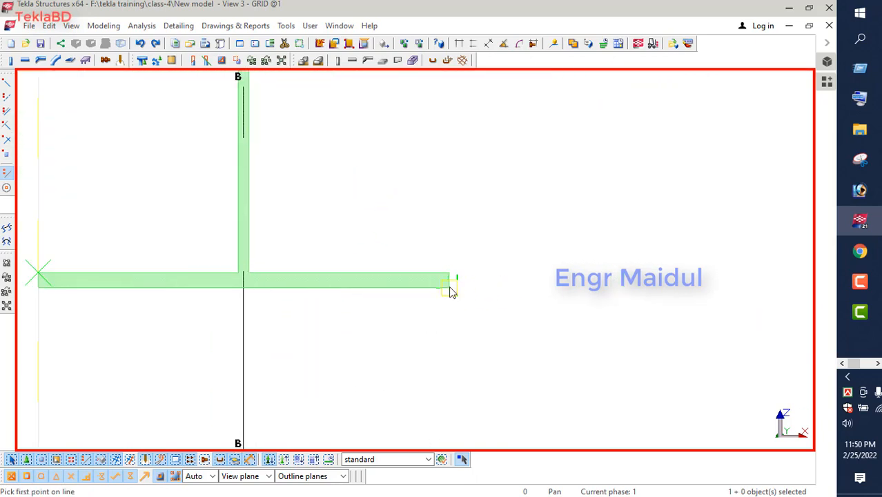
{"action": "left_click", "coordinate": [450, 275]}
{"action": "scroll", "coordinate": [429, 271], "scroll_direction": "down", "scroll_amount": 4}
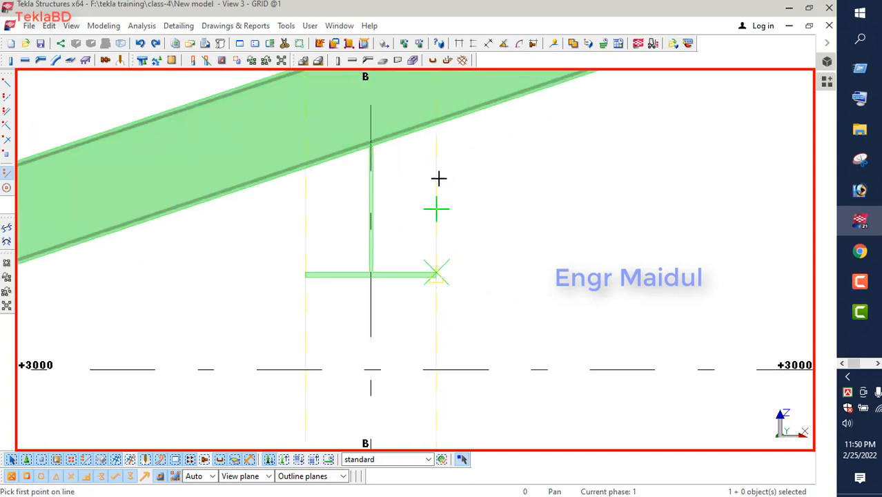
{"action": "scroll", "coordinate": [437, 120], "scroll_direction": "up", "scroll_amount": 6}
{"action": "right_click", "coordinate": [470, 156]}
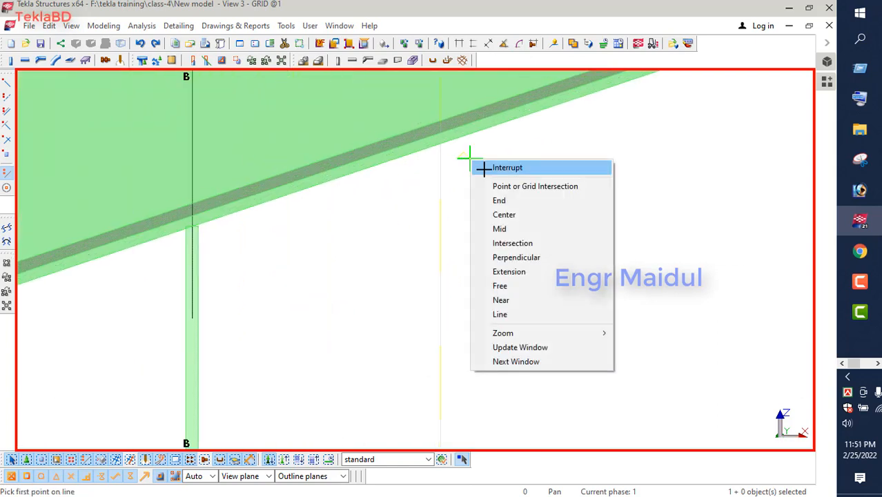
{"action": "left_click", "coordinate": [507, 168]}
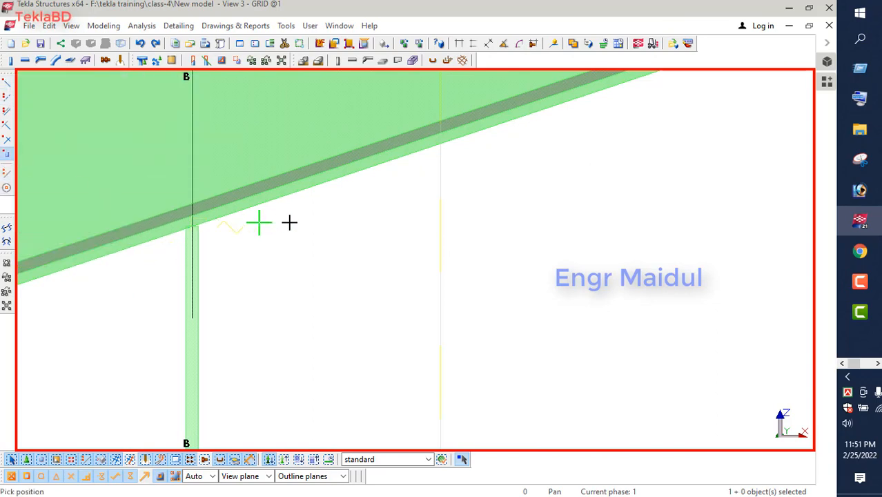
Add a point where each of the two construction lines meets the underside of the sloped beam
{"action": "scroll", "coordinate": [289, 222], "scroll_direction": "down", "scroll_amount": 4}
{"action": "scroll", "coordinate": [158, 258], "scroll_direction": "up", "scroll_amount": 6}
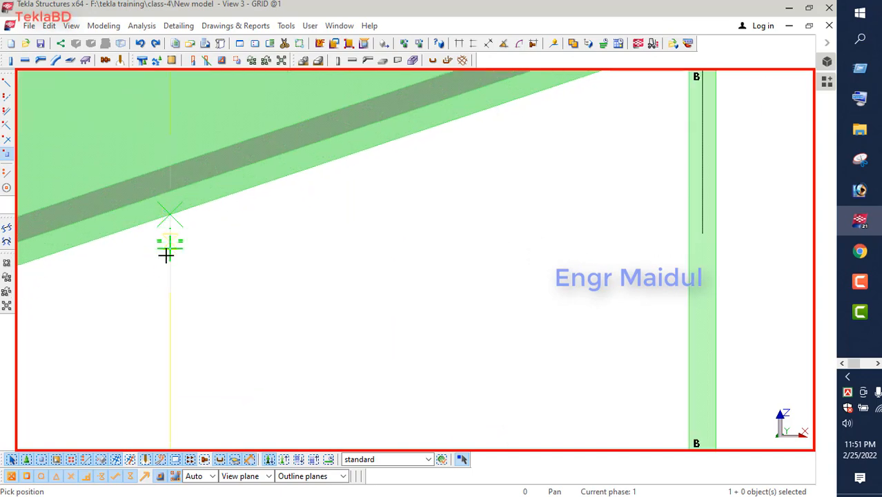
{"action": "scroll", "coordinate": [168, 257], "scroll_direction": "down", "scroll_amount": 4}
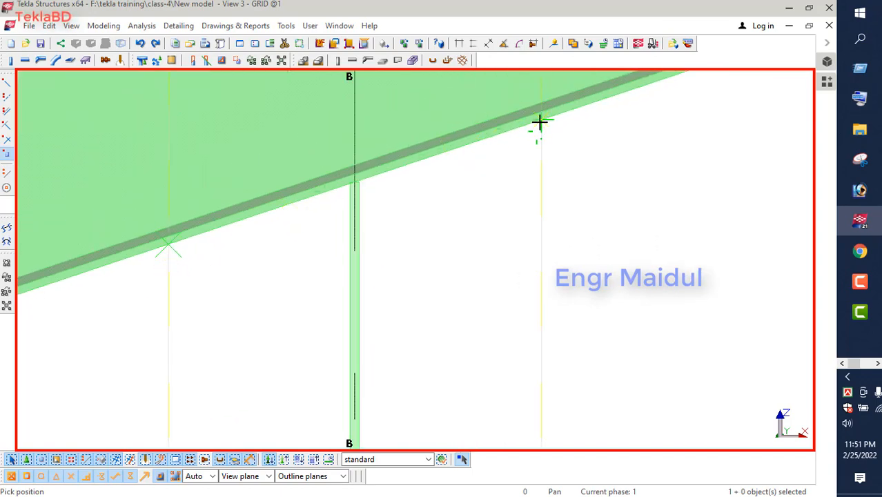
{"action": "right_click", "coordinate": [488, 177]}
{"action": "left_click", "coordinate": [494, 185]}
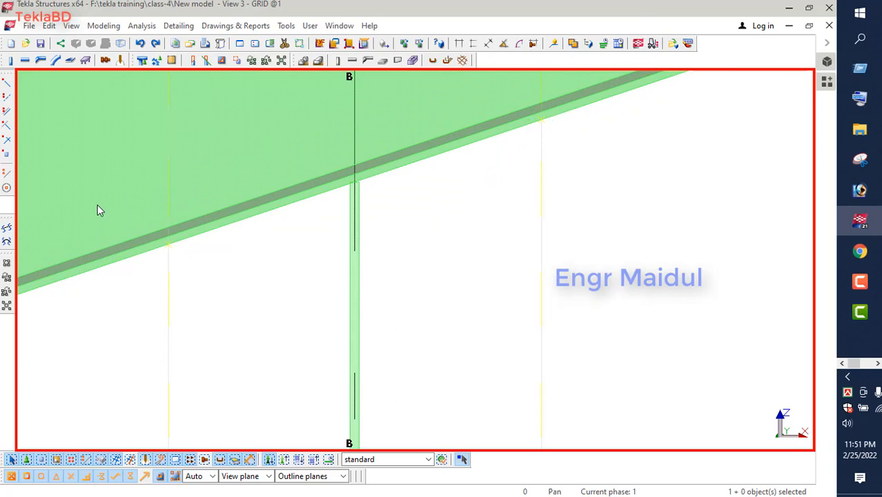
Copy both underside points 6000 mm from grid line 1 to grid line 2 in the 3D view
{"action": "left_click_drag", "start_coordinate": [95, 205], "coordinate": [235, 278]}
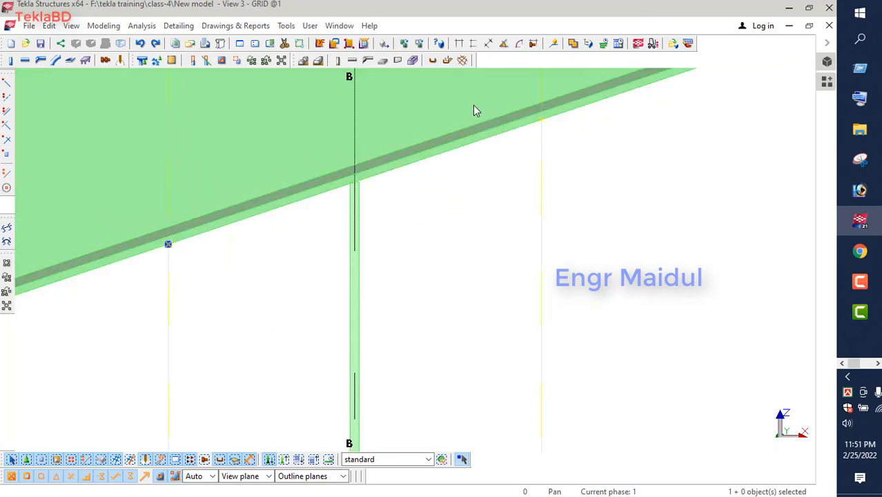
{"action": "left_click_drag", "start_coordinate": [473, 108], "coordinate": [591, 150]}
{"action": "right_click", "coordinate": [588, 186]}
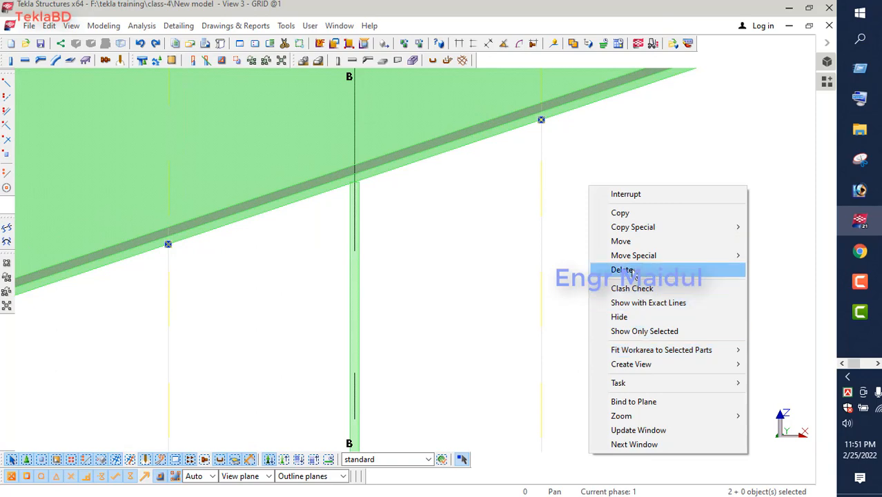
{"action": "left_click", "coordinate": [620, 212]}
{"action": "scroll", "coordinate": [365, 243], "scroll_direction": "down", "scroll_amount": 2}
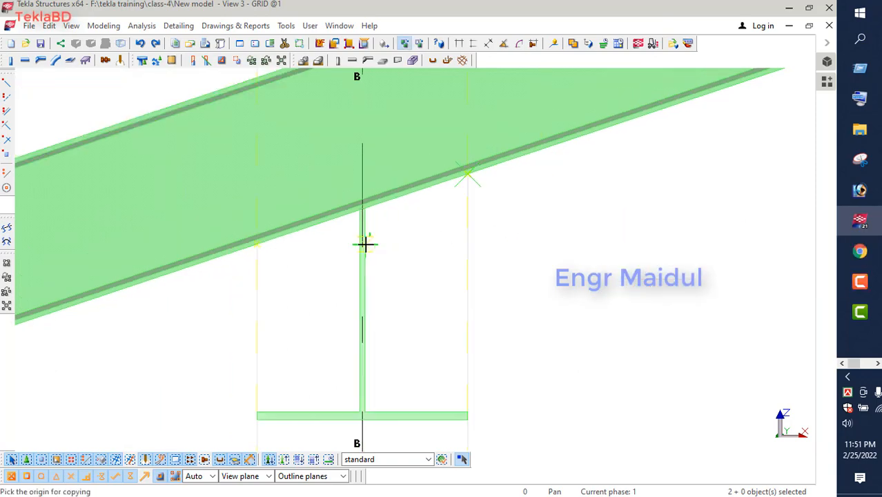
{"action": "scroll", "coordinate": [364, 243], "scroll_direction": "down", "scroll_amount": 3}
{"action": "right_click", "coordinate": [494, 259]}
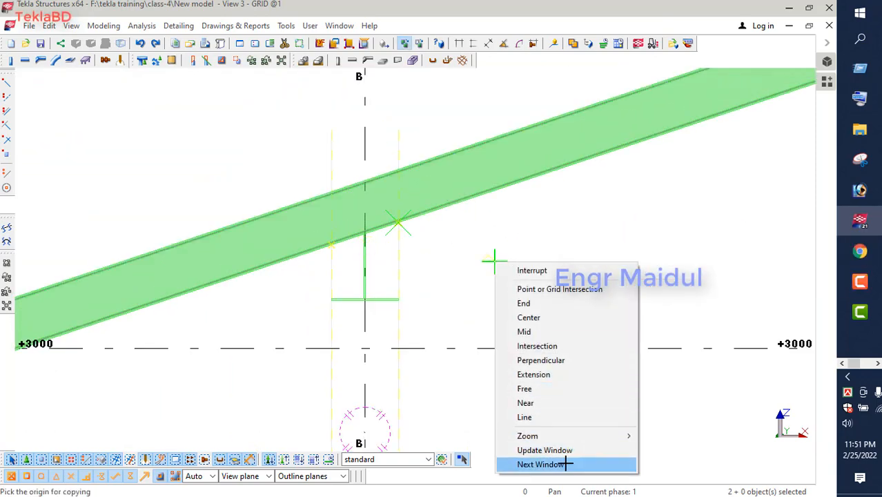
{"action": "left_click", "coordinate": [545, 464]}
{"action": "scroll", "coordinate": [341, 253], "scroll_direction": "up", "scroll_amount": 1}
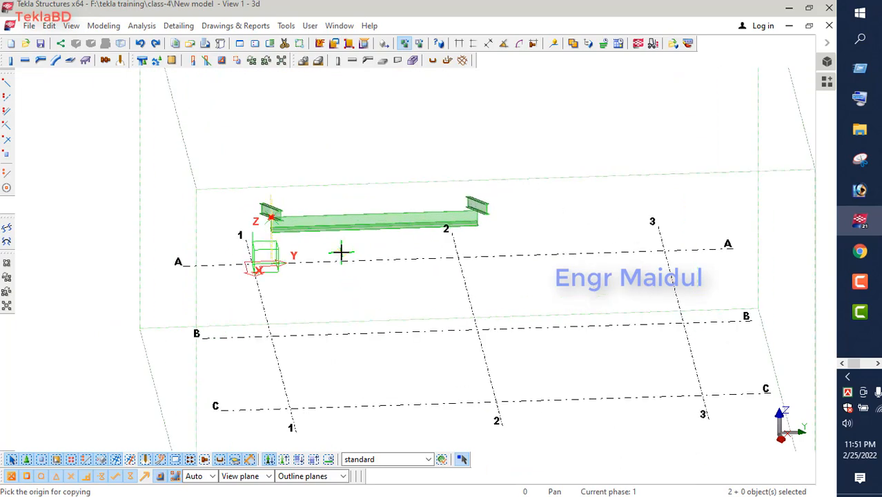
{"action": "left_click", "coordinate": [318, 367]}
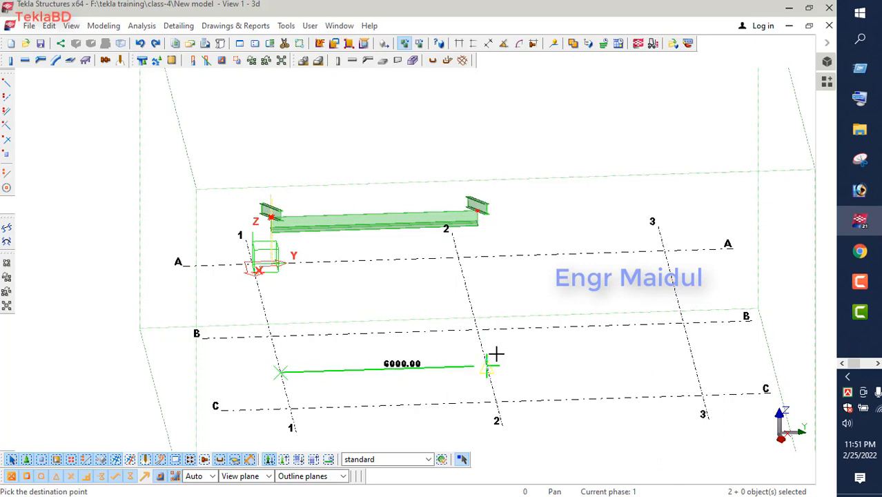
{"action": "right_click", "coordinate": [521, 349]}
{"action": "left_click", "coordinate": [564, 137]}
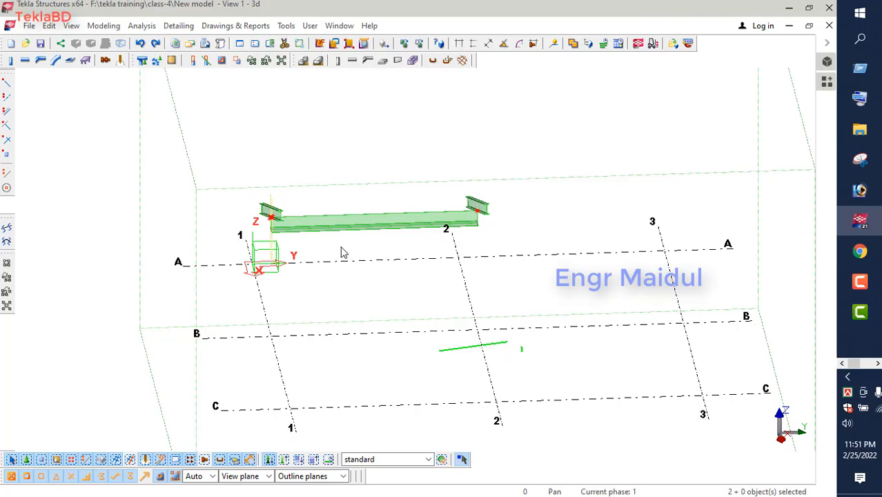
Create a contour plate along the T beam's top, using the four points under the sloped beams as its corners
{"action": "middle_click_drag", "start_coordinate": [260, 219], "coordinate": [381, 280], "text": "ctrl"}
{"action": "scroll", "coordinate": [366, 227], "scroll_direction": "up", "scroll_amount": 4}
{"action": "scroll", "coordinate": [378, 304], "scroll_direction": "up", "scroll_amount": 2}
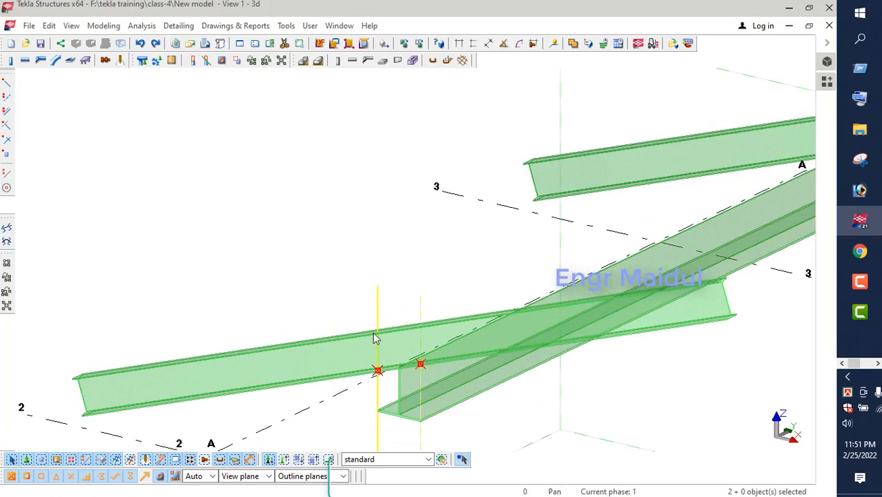
{"action": "scroll", "coordinate": [263, 247], "scroll_direction": "down", "scroll_amount": 2}
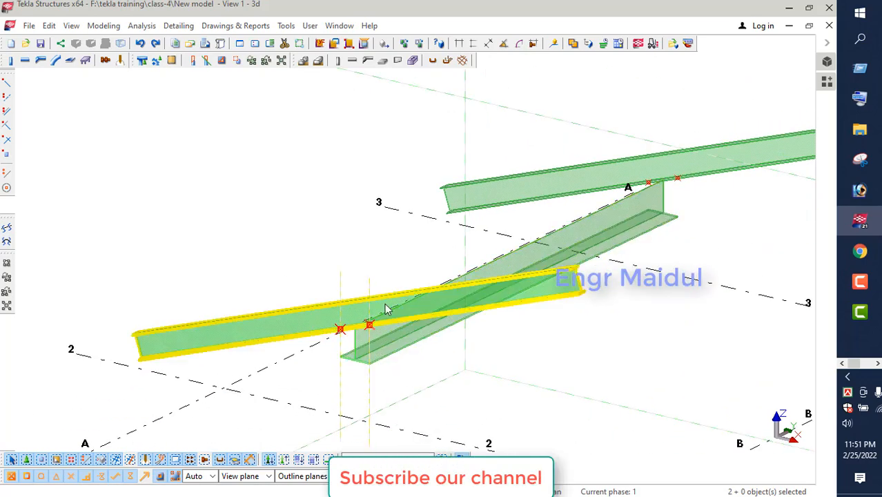
{"action": "left_click", "coordinate": [71, 61]}
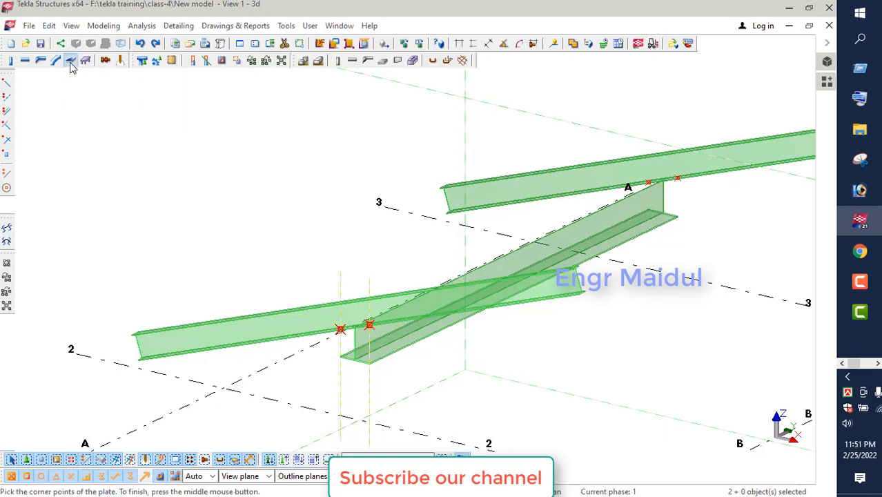
{"action": "left_click", "coordinate": [341, 329]}
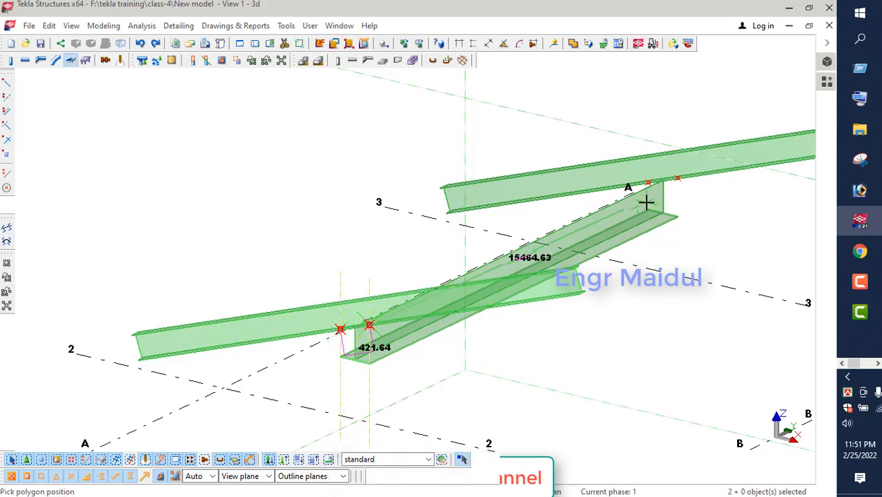
{"action": "scroll", "coordinate": [680, 181], "scroll_direction": "up", "scroll_amount": 5}
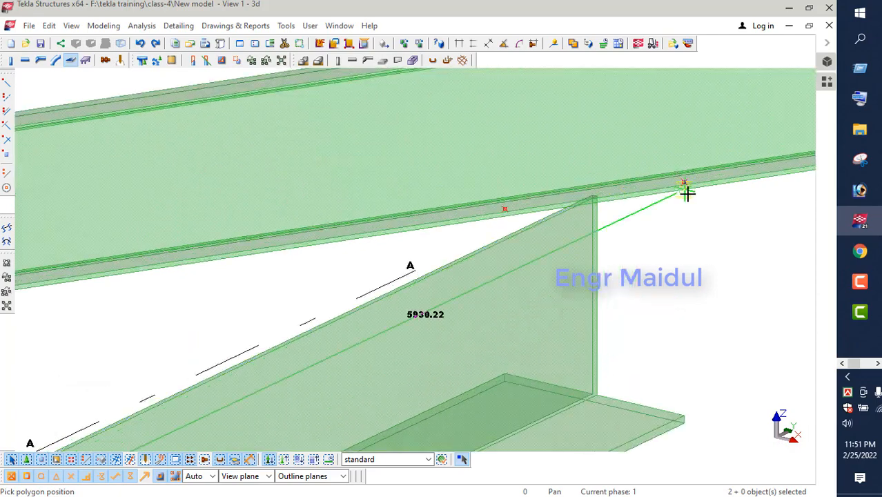
{"action": "left_click", "coordinate": [685, 183]}
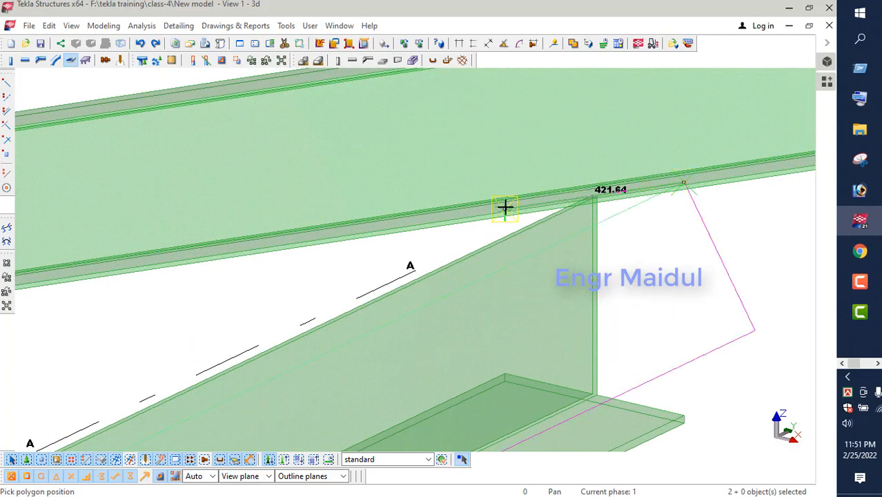
{"action": "left_click", "coordinate": [504, 207]}
{"action": "scroll", "coordinate": [545, 126], "scroll_direction": "down", "scroll_amount": 6}
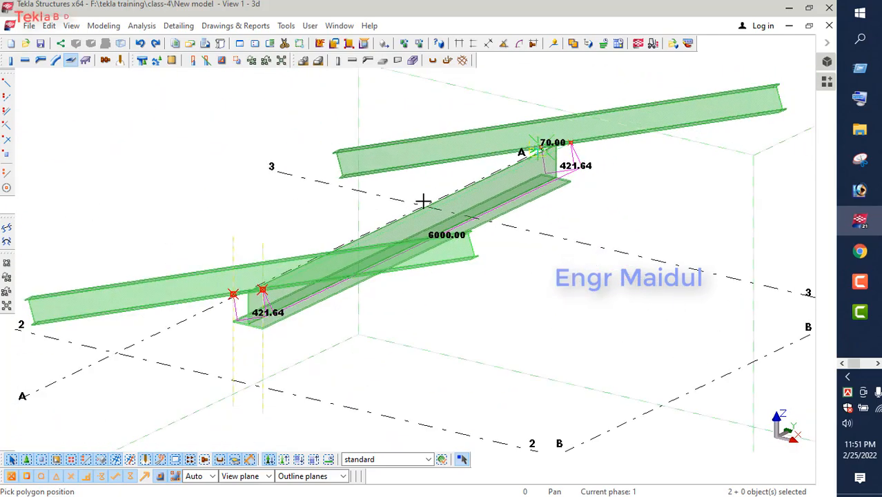
{"action": "scroll", "coordinate": [214, 300], "scroll_direction": "up", "scroll_amount": 5}
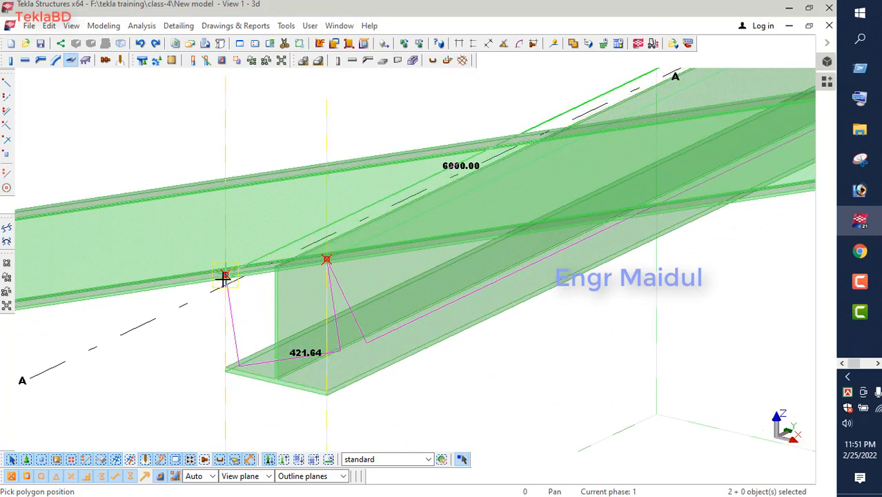
{"action": "left_click", "coordinate": [226, 276]}
{"action": "scroll", "coordinate": [277, 276], "scroll_direction": "down", "scroll_amount": 4}
{"action": "right_click", "coordinate": [269, 171]}
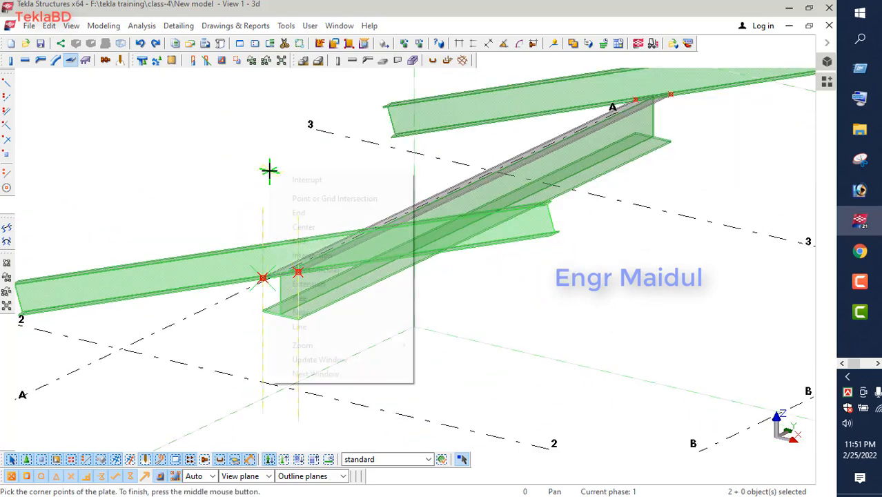
{"action": "left_click", "coordinate": [307, 179]}
In the grid 2 view, move the plate down so its top face meets the sloped beam's underside, expanding the view depth
{"action": "right_click", "coordinate": [251, 156]}
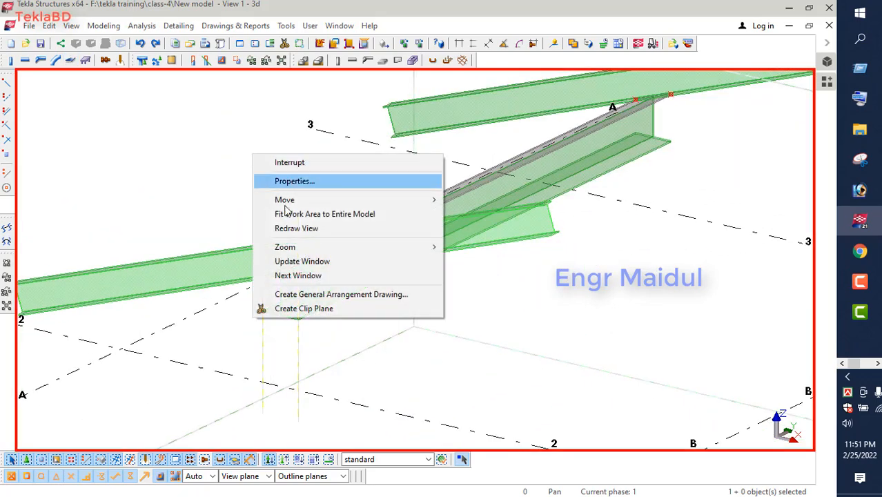
{"action": "left_click", "coordinate": [315, 275]}
{"action": "scroll", "coordinate": [335, 270], "scroll_direction": "up", "scroll_amount": 6}
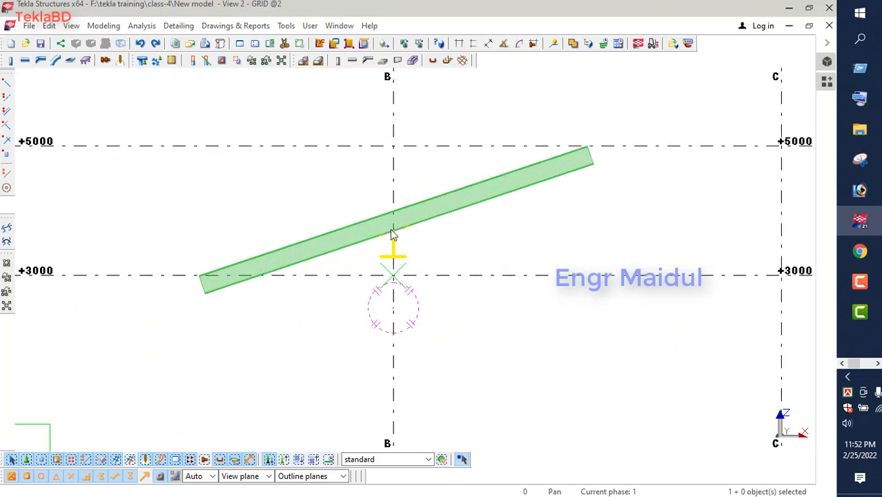
{"action": "scroll", "coordinate": [391, 223], "scroll_direction": "up", "scroll_amount": 6}
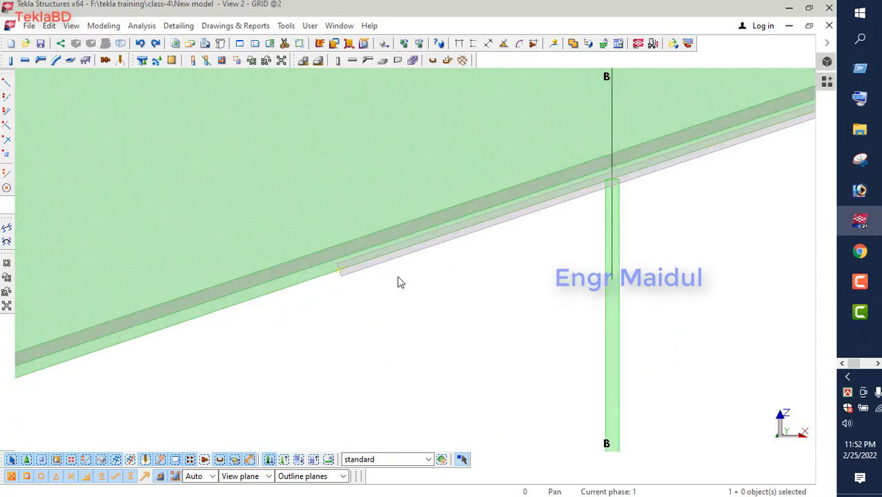
{"action": "left_click", "coordinate": [325, 270]}
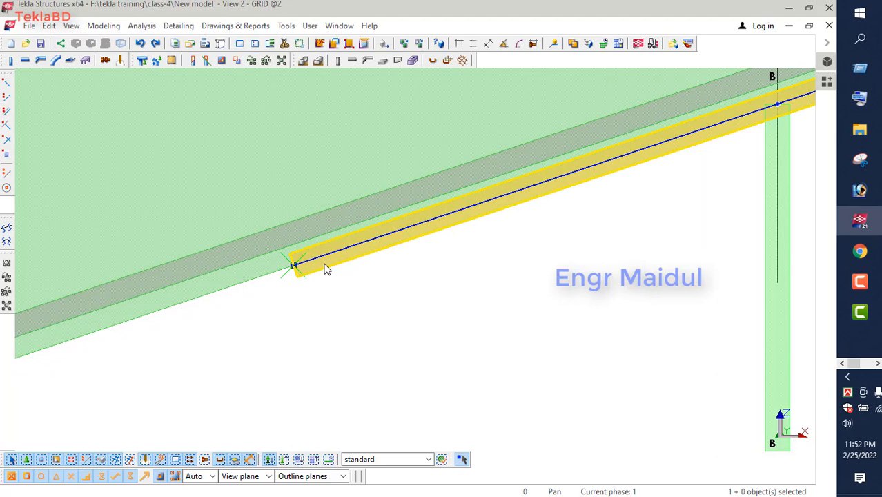
{"action": "right_click", "coordinate": [394, 284]}
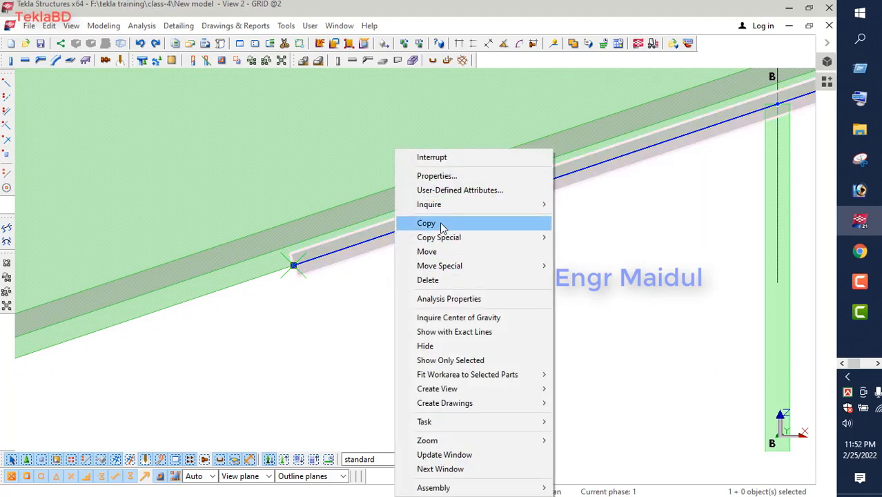
{"action": "left_click", "coordinate": [455, 253]}
{"action": "scroll", "coordinate": [297, 267], "scroll_direction": "up", "scroll_amount": 3}
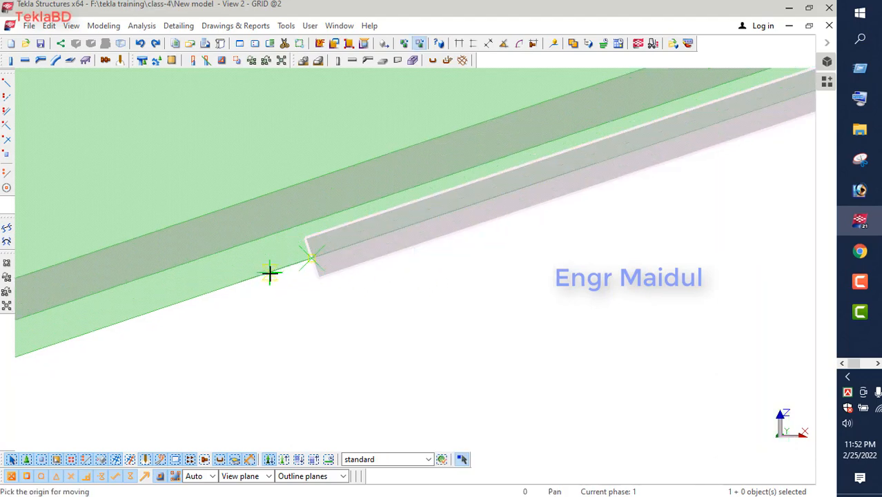
{"action": "left_click", "coordinate": [311, 222]}
{"action": "left_click", "coordinate": [322, 256]}
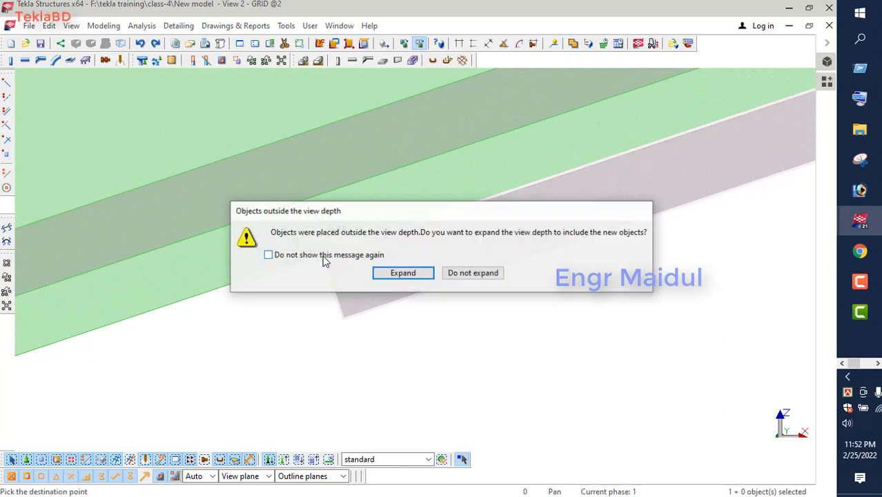
{"action": "left_click", "coordinate": [417, 274]}
{"action": "key", "text": "Home"}
{"action": "key", "text": "Escape"}
{"action": "scroll", "coordinate": [384, 250], "scroll_direction": "up", "scroll_amount": 4}
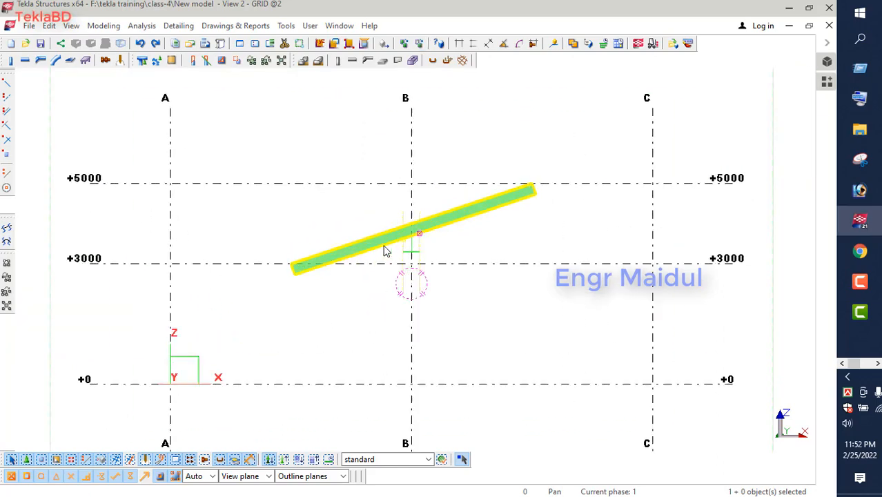
{"action": "scroll", "coordinate": [414, 241], "scroll_direction": "up", "scroll_amount": 10}
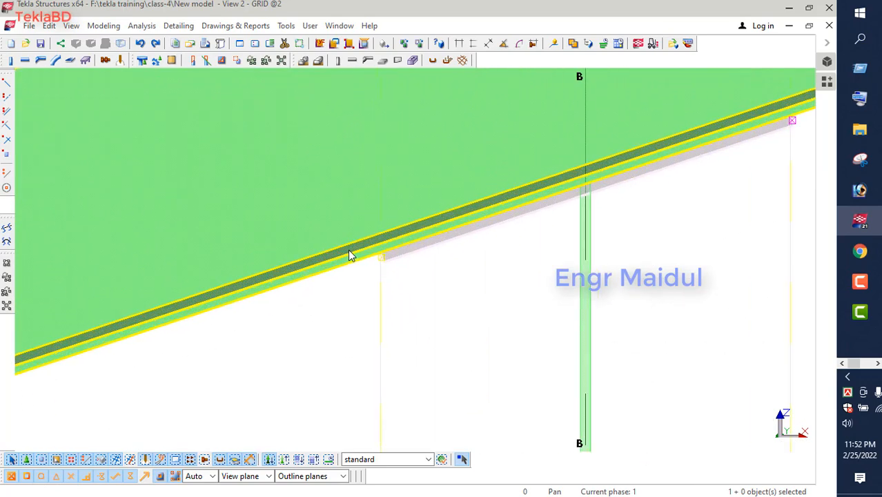
Set the profile of the sloped contour plate under the beam to PLT20
{"action": "scroll", "coordinate": [375, 256], "scroll_direction": "up", "scroll_amount": 2}
{"action": "left_click", "coordinate": [568, 307]}
{"action": "scroll", "coordinate": [276, 274], "scroll_direction": "down", "scroll_amount": 7}
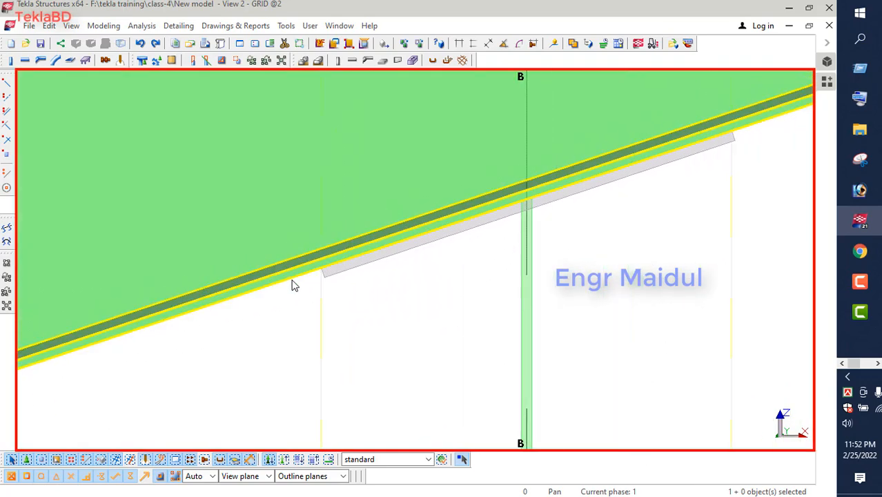
{"action": "scroll", "coordinate": [414, 274], "scroll_direction": "down", "scroll_amount": 4}
{"action": "scroll", "coordinate": [358, 276], "scroll_direction": "up", "scroll_amount": 4}
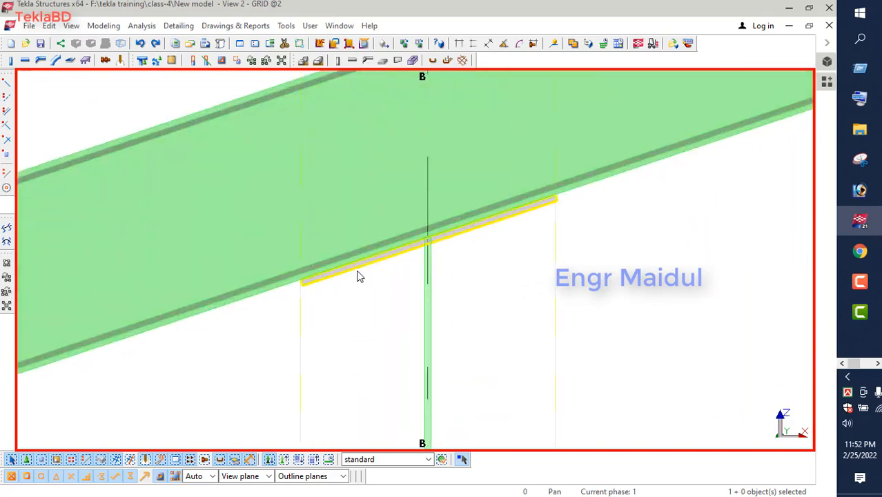
{"action": "double_click", "coordinate": [338, 277]}
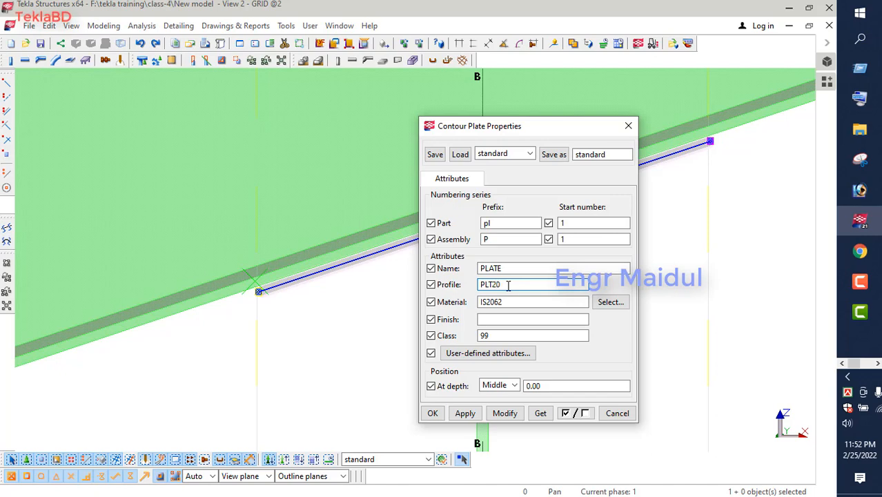
{"action": "left_click", "coordinate": [504, 414]}
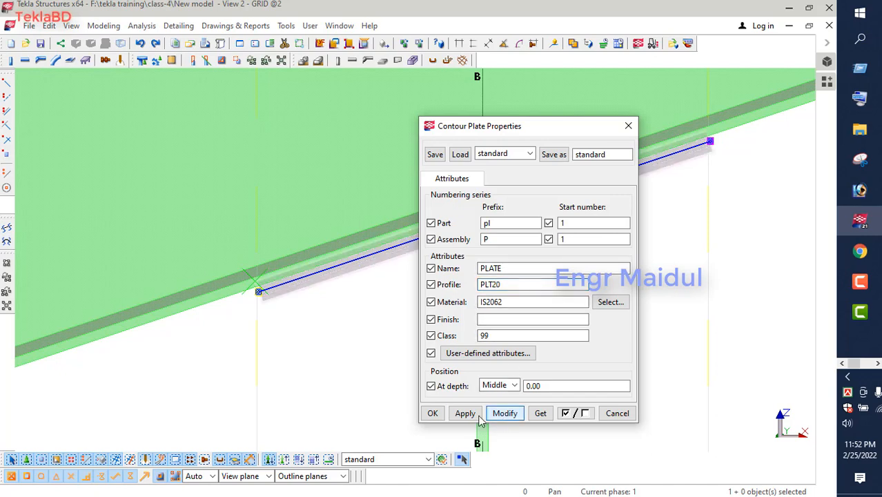
{"action": "left_click", "coordinate": [432, 413]}
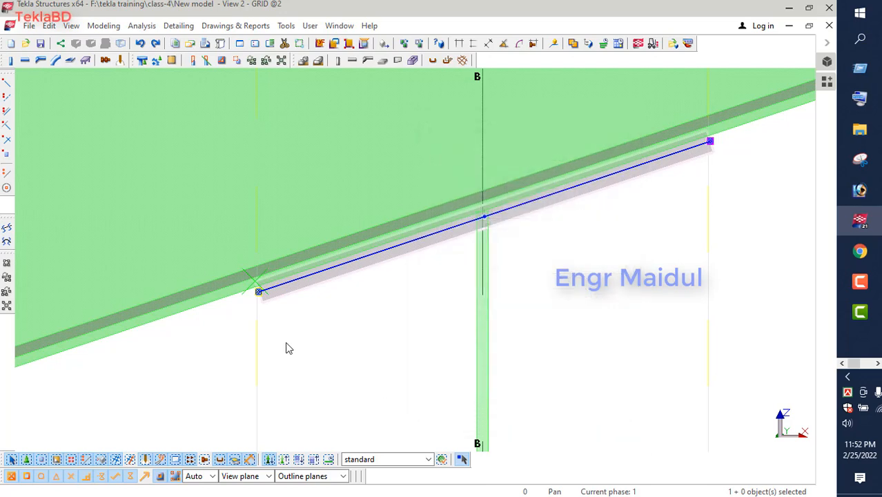
Move the sloped plate down from its upper corner to the point on the beam's underside so its top face meets the beam
{"action": "scroll", "coordinate": [262, 301], "scroll_direction": "up", "scroll_amount": 4}
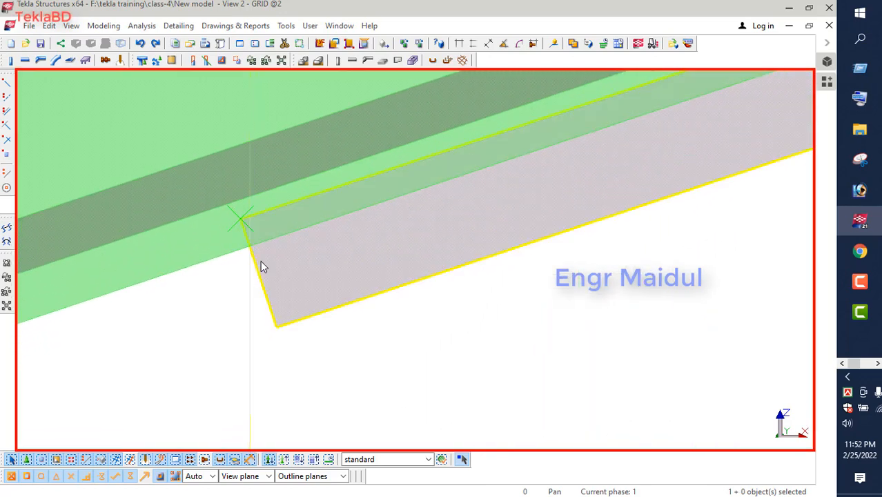
{"action": "left_click", "coordinate": [261, 276]}
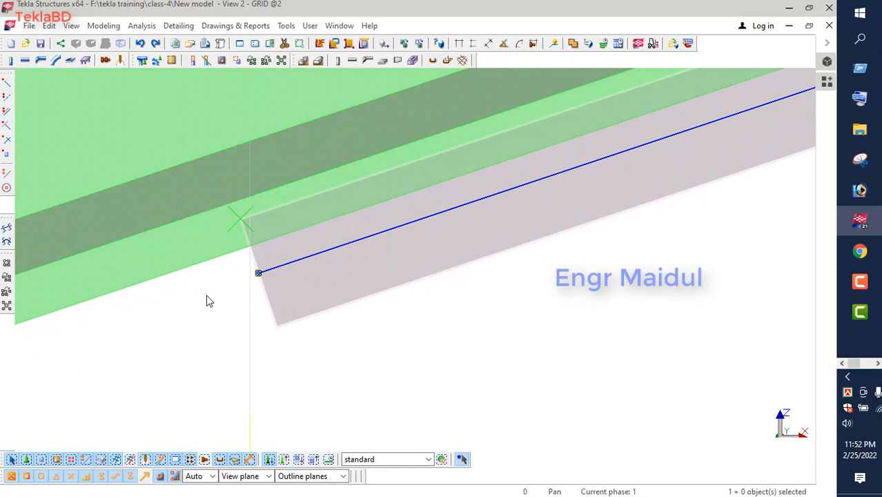
{"action": "right_click", "coordinate": [206, 301]}
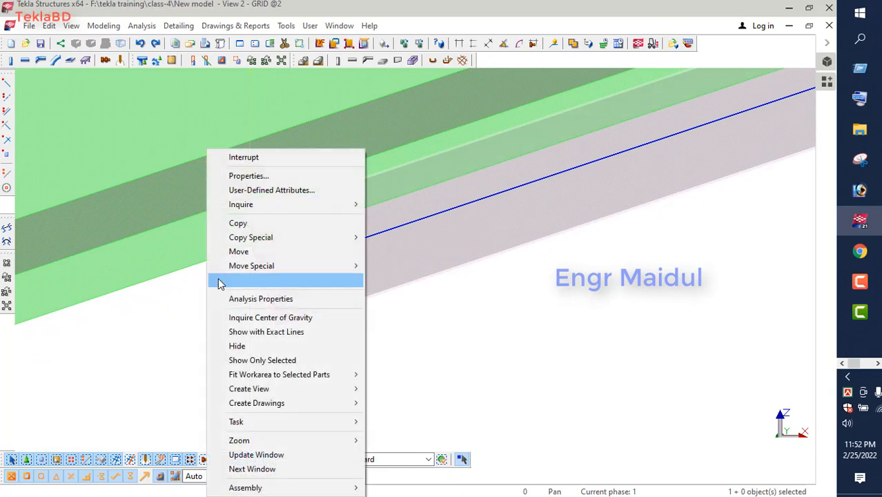
{"action": "left_click", "coordinate": [254, 251]}
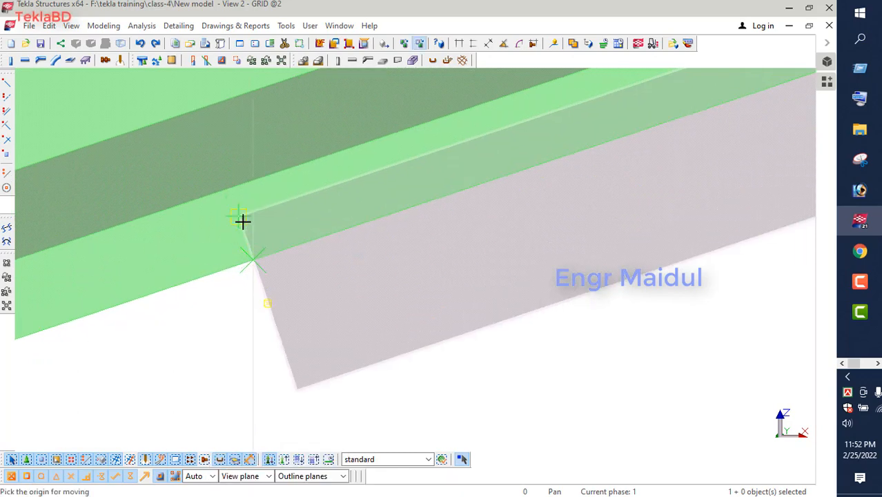
{"action": "left_click", "coordinate": [255, 258]}
{"action": "scroll", "coordinate": [266, 254], "scroll_direction": "down", "scroll_amount": 5}
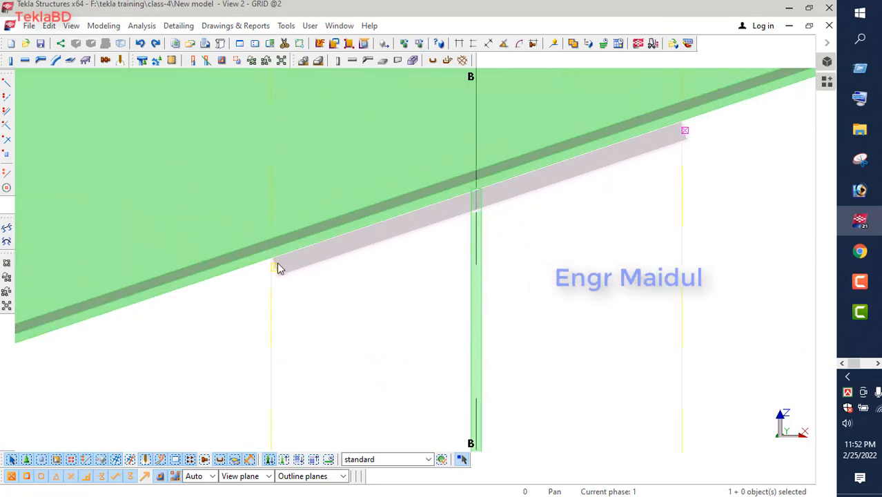
Cut the T beam's web with the sloped plate as the cutting part, removing the overlap at the web's top
{"action": "scroll", "coordinate": [278, 265], "scroll_direction": "down", "scroll_amount": 5}
{"action": "scroll", "coordinate": [308, 352], "scroll_direction": "up", "scroll_amount": 5}
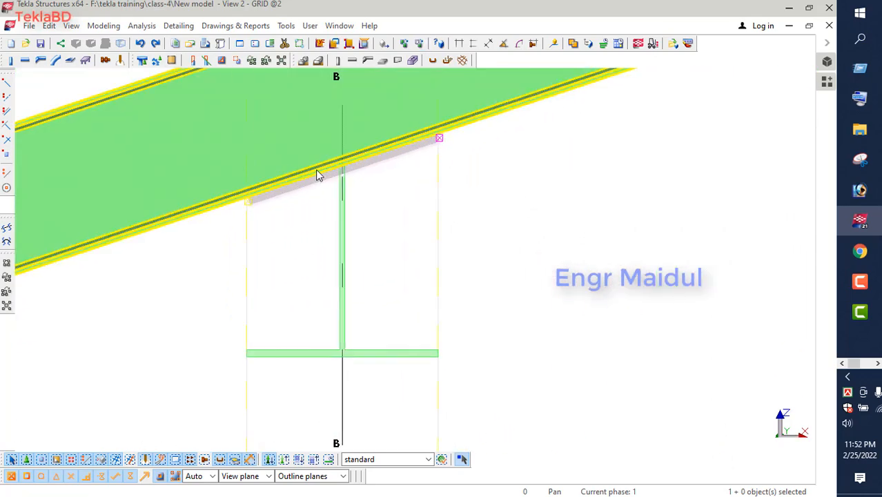
{"action": "middle_click_drag", "start_coordinate": [316, 174], "coordinate": [351, 177], "text": "ctrl"}
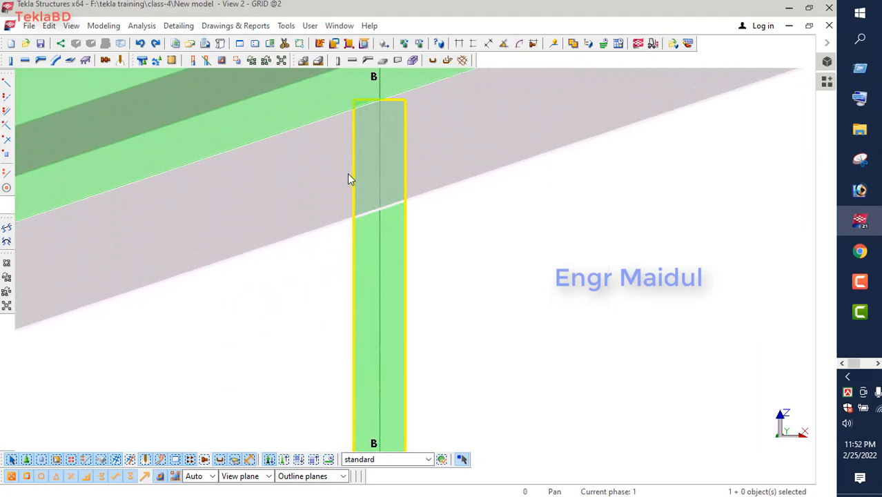
{"action": "left_click", "coordinate": [237, 60]}
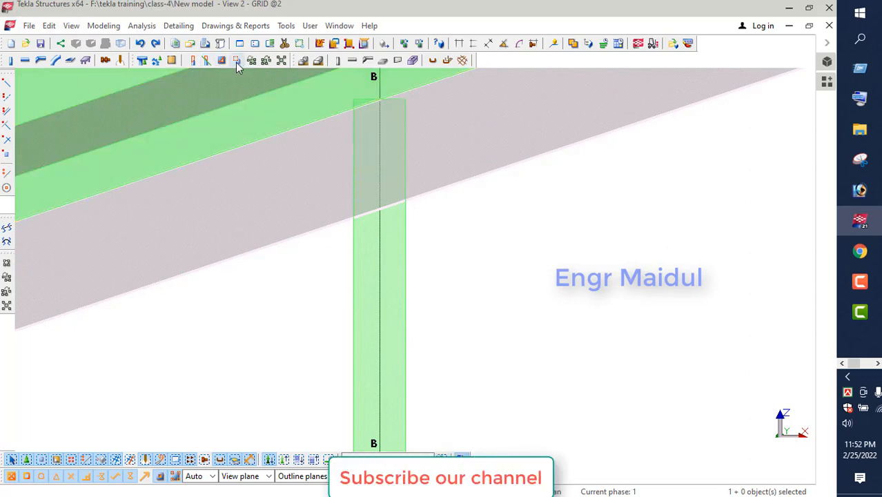
{"action": "left_click", "coordinate": [236, 61]}
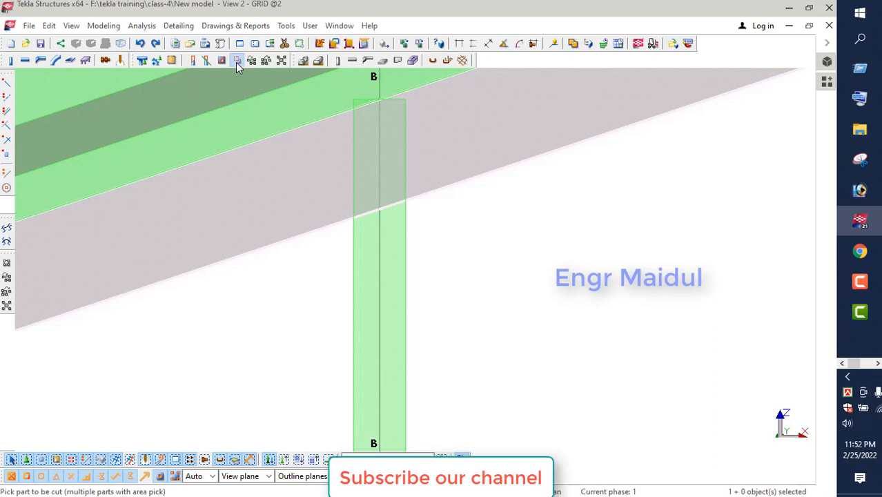
{"action": "left_click", "coordinate": [358, 255]}
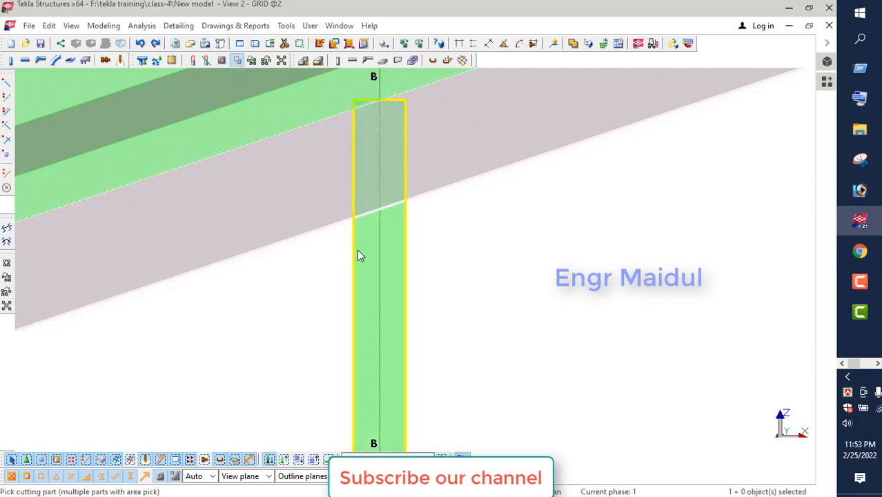
{"action": "left_click", "coordinate": [326, 233]}
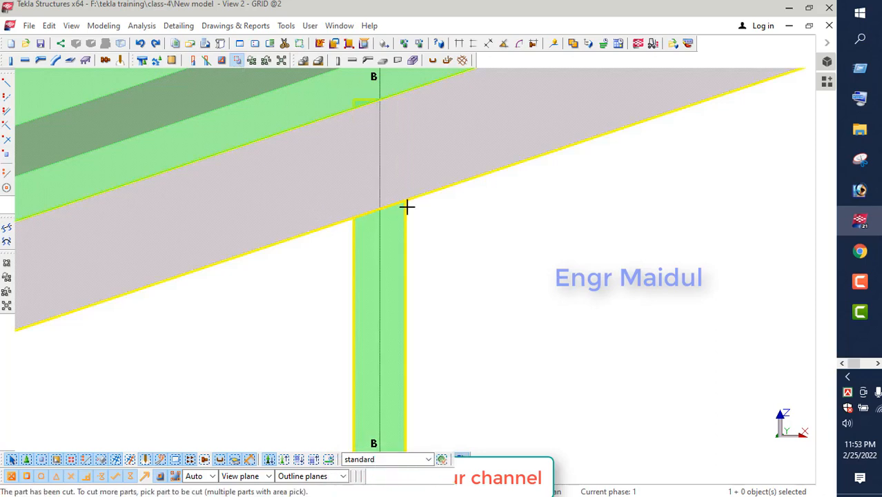
{"action": "scroll", "coordinate": [417, 217], "scroll_direction": "down", "scroll_amount": 10}
{"action": "scroll", "coordinate": [417, 217], "scroll_direction": "down", "scroll_amount": 4}
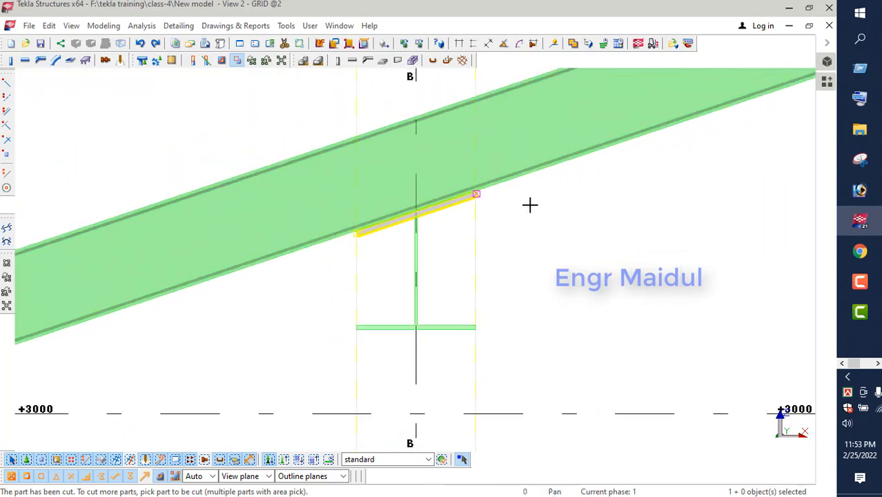
{"action": "right_click", "coordinate": [530, 205]}
{"action": "left_click", "coordinate": [539, 213]}
Change the class of the sloped plate and the T beam so both are coloured blue
{"action": "scroll", "coordinate": [417, 219], "scroll_direction": "up", "scroll_amount": 5}
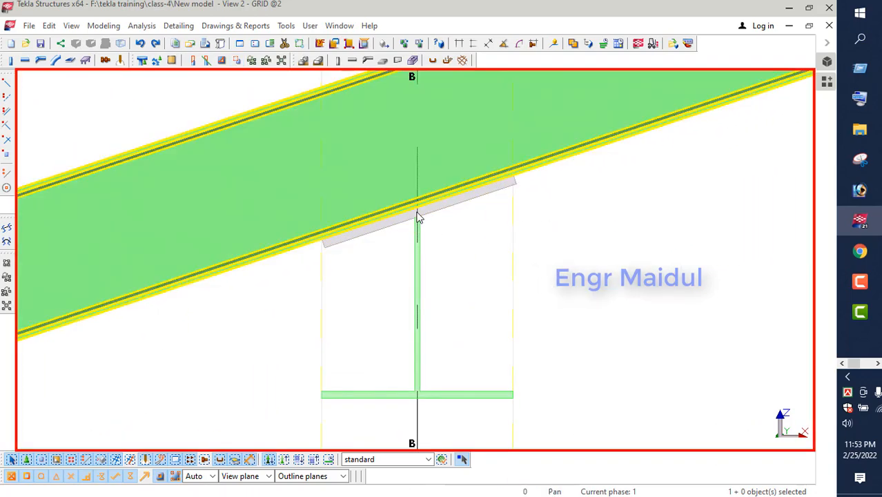
{"action": "scroll", "coordinate": [409, 224], "scroll_direction": "up", "scroll_amount": 3}
{"action": "double_click", "coordinate": [474, 208]}
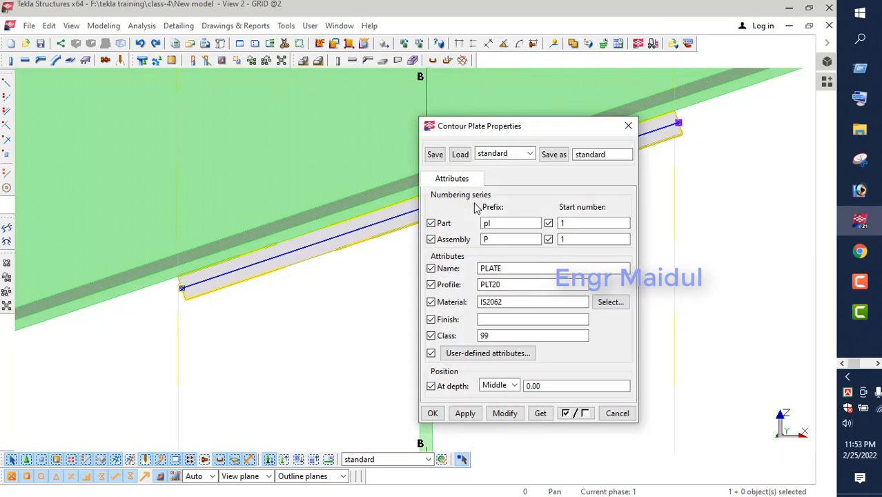
{"action": "double_click", "coordinate": [483, 335]}
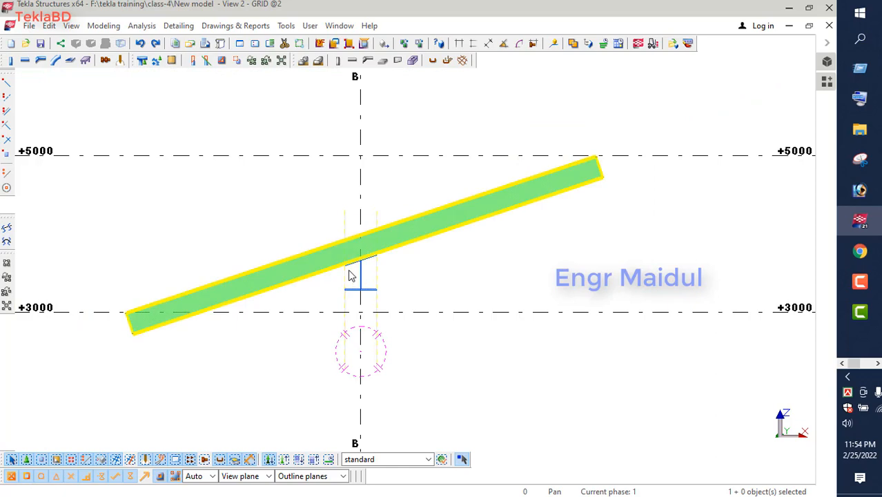
{"action": "scroll", "coordinate": [353, 272], "scroll_direction": "up", "scroll_amount": 6}
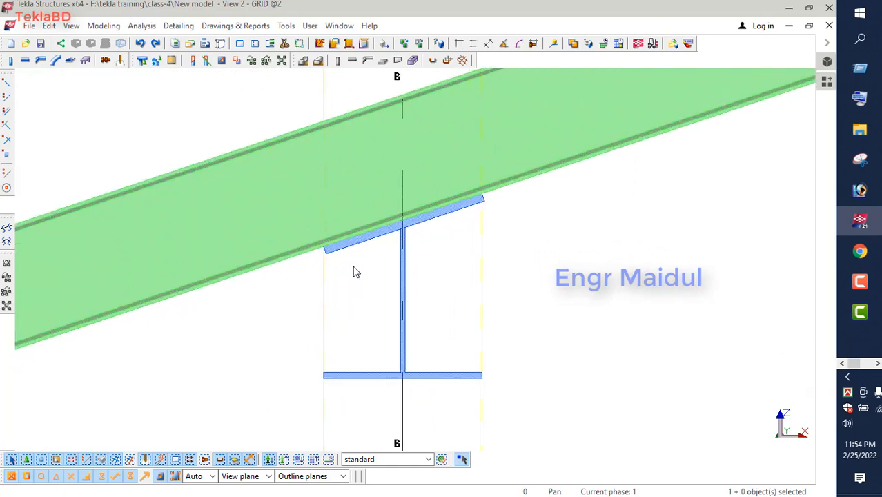
{"action": "scroll", "coordinate": [353, 272], "scroll_direction": "down", "scroll_amount": 5}
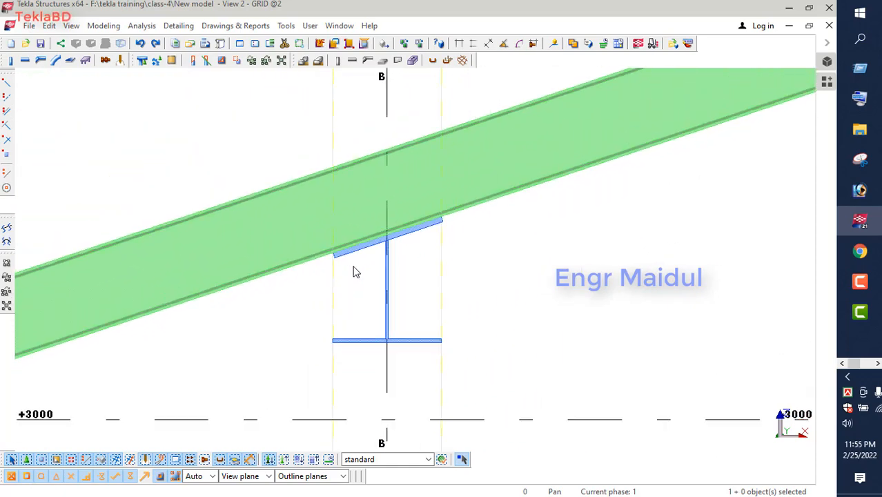
{"action": "scroll", "coordinate": [353, 272], "scroll_direction": "down", "scroll_amount": 4}
{"action": "scroll", "coordinate": [371, 271], "scroll_direction": "up", "scroll_amount": 3}
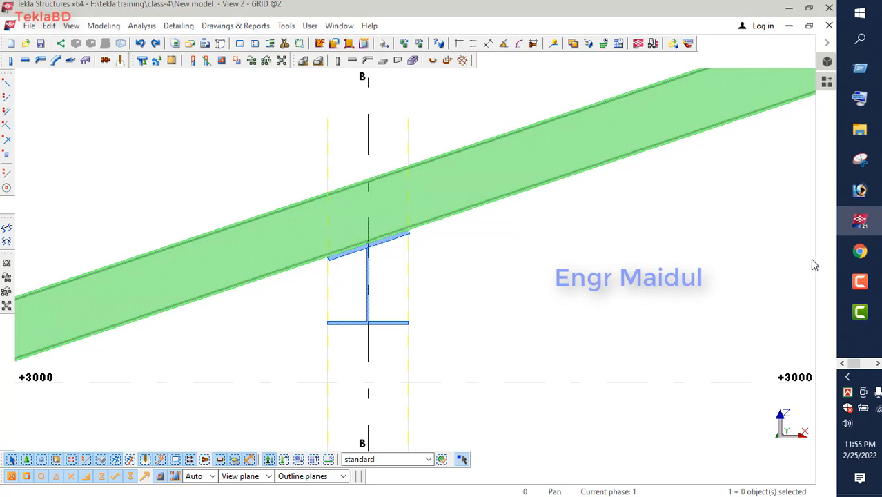
{"action": "left_click", "coordinate": [859, 253]}
{"action": "left_click", "coordinate": [860, 281]}
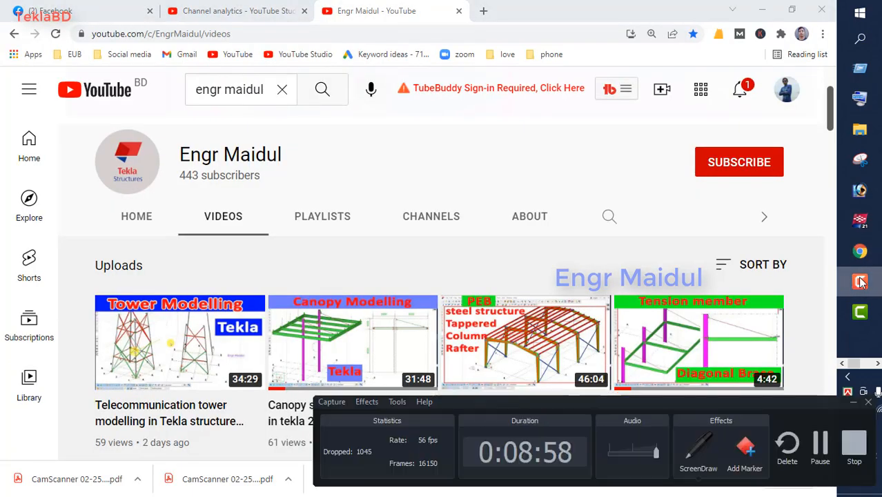